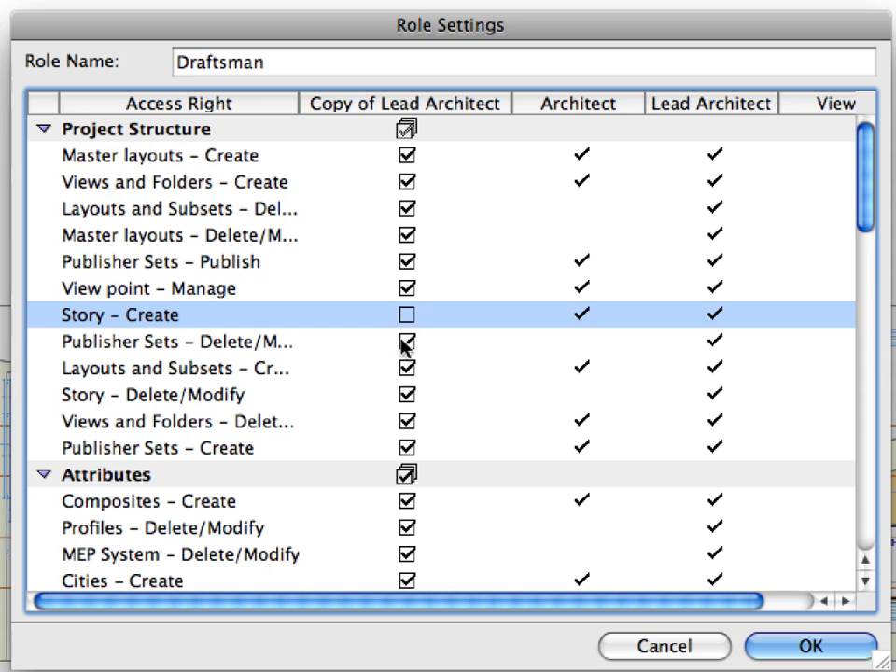
Step: Revoke the Story – Delete/Modify access right from the Draftsman role
click(407, 393)
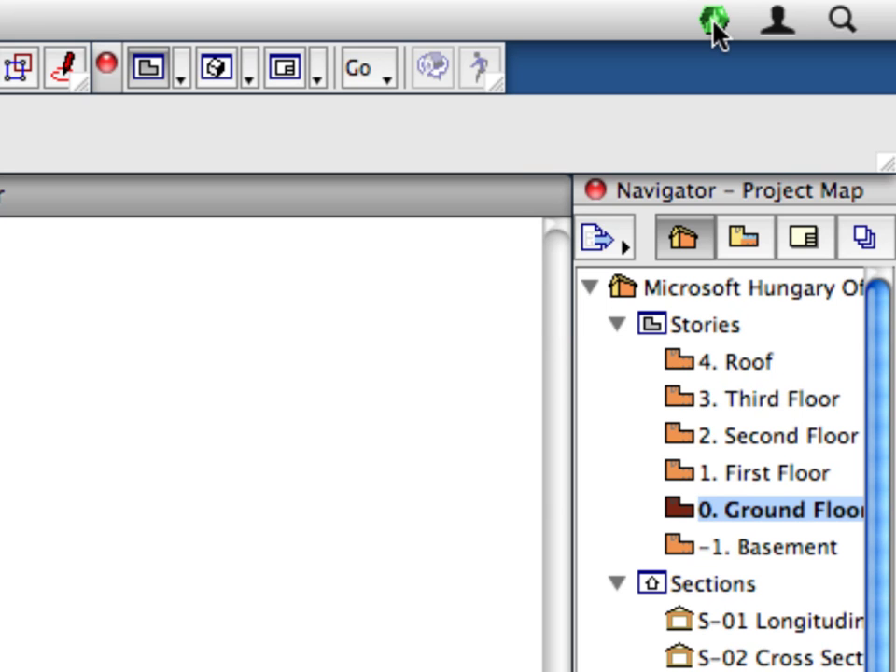
Step: Open the Graphisoft BIM Server Control Center and launch the BIM Server Manager from it
mouse_move(715, 32)
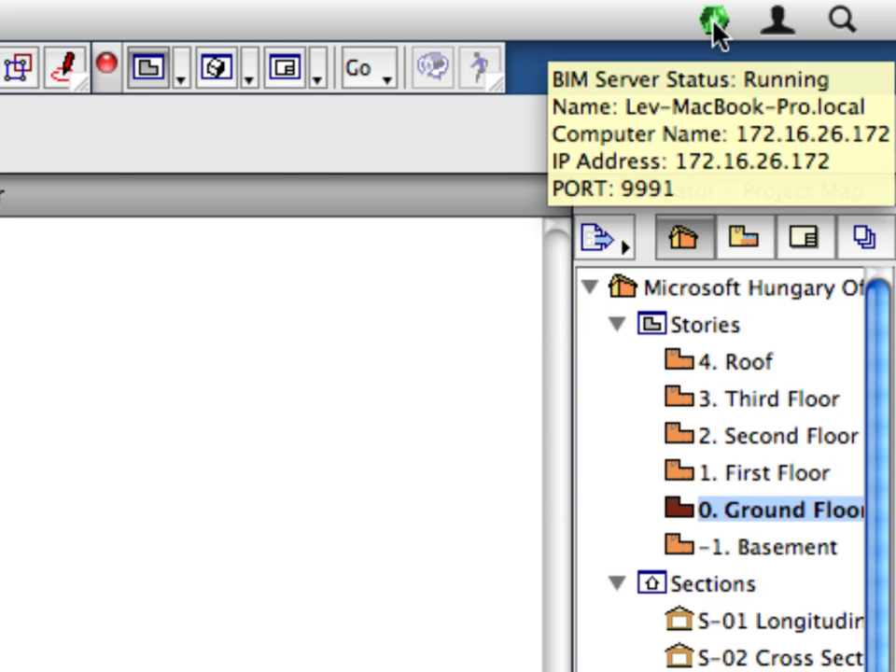
click(715, 21)
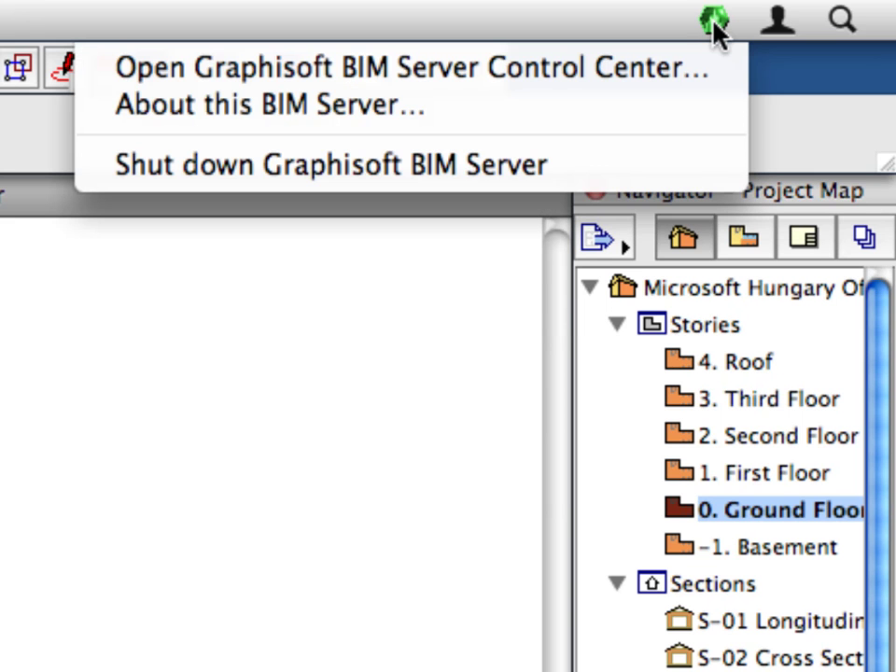
click(732, 70)
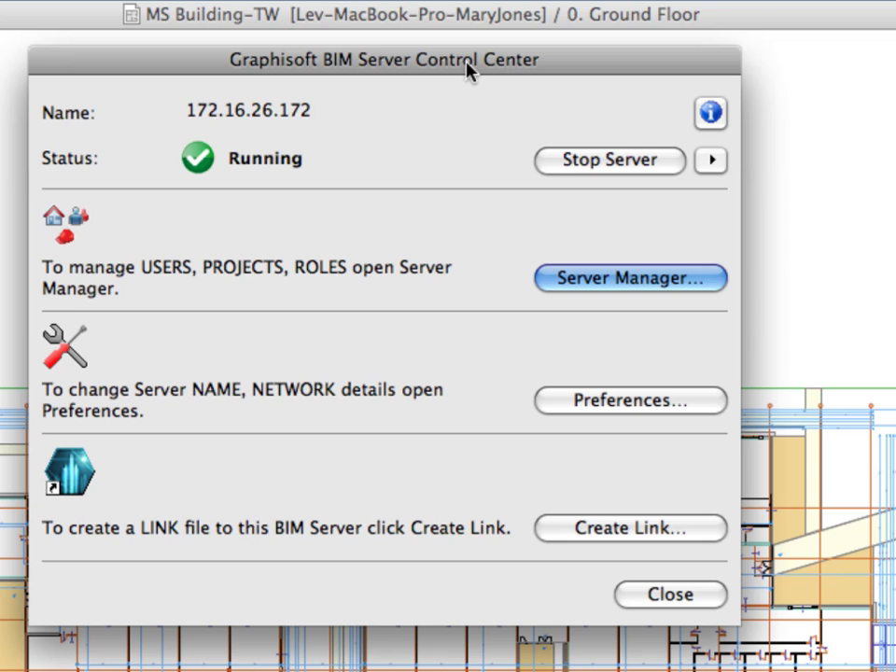
click(717, 280)
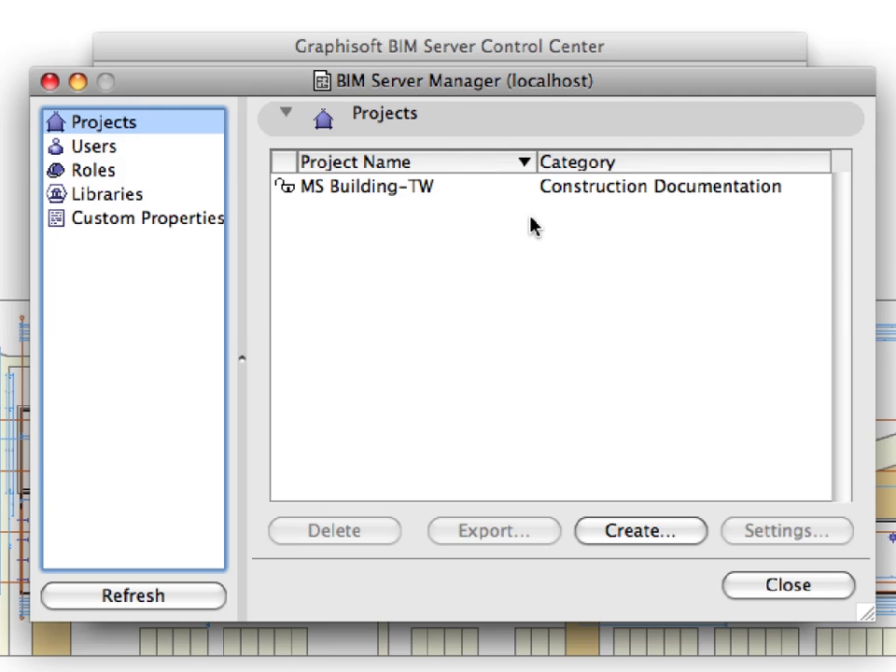
Step: View the MS Building-TW project entry and the user list on the BIM server
click(408, 189)
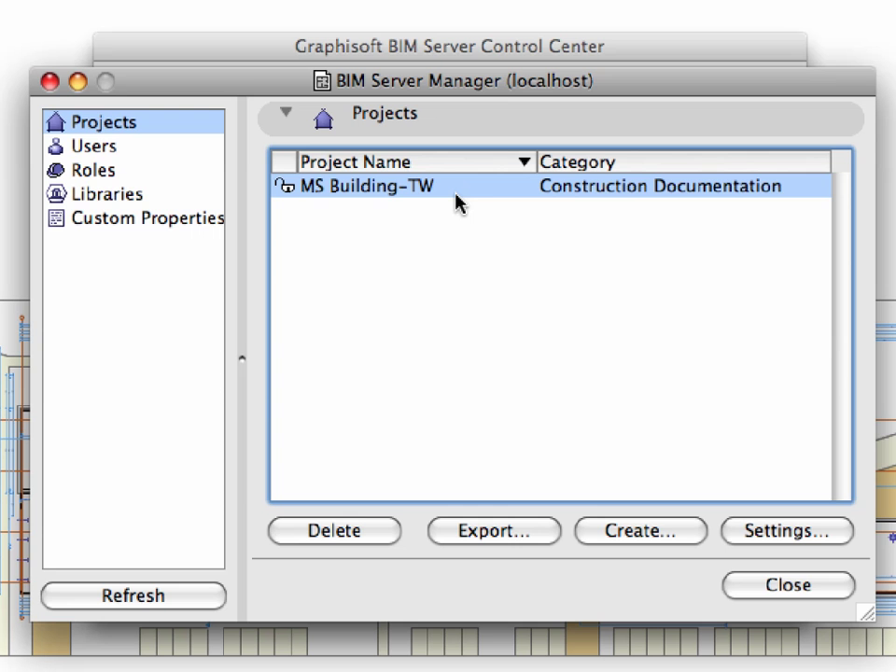
click(89, 147)
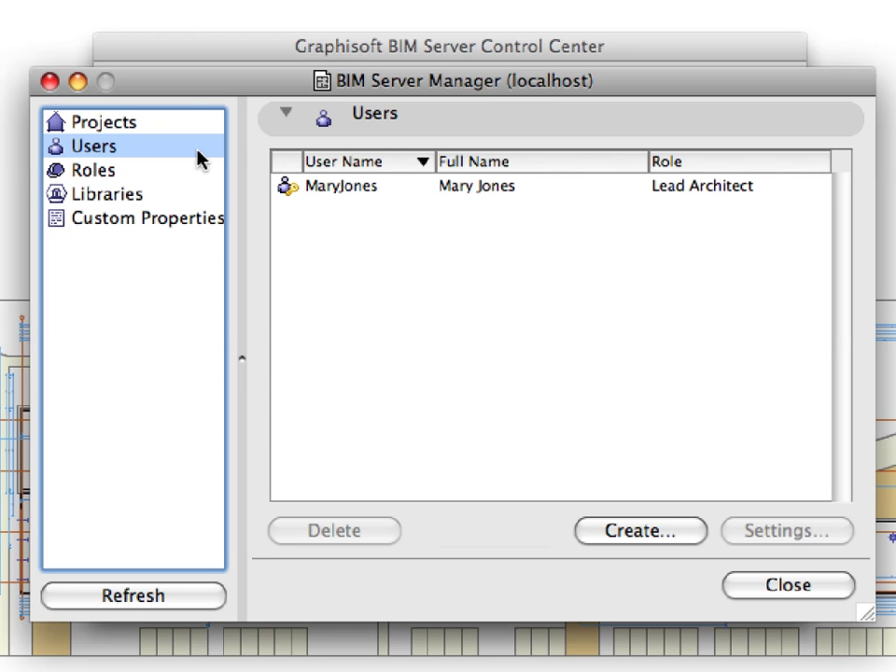
click(298, 194)
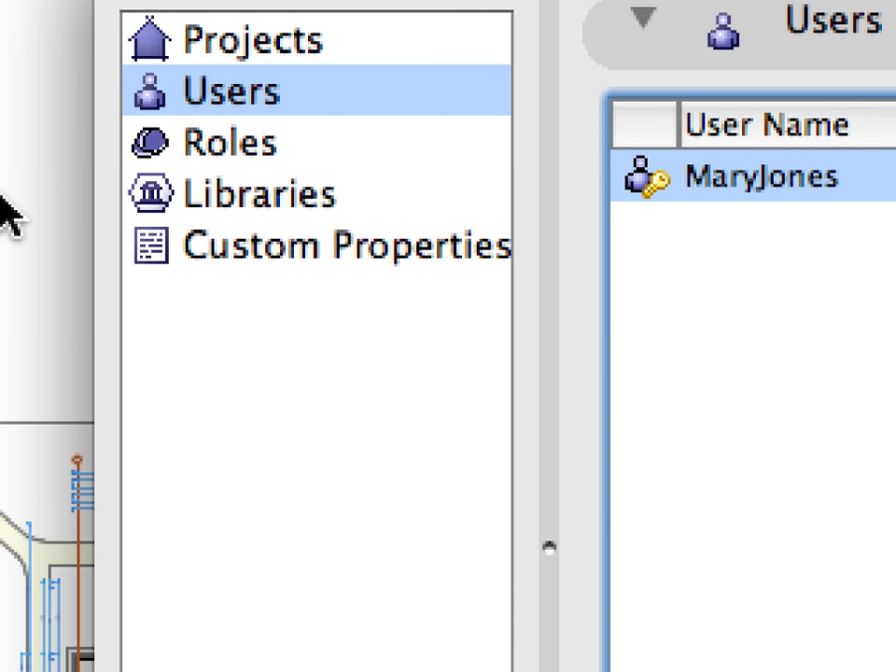
Step: Look through the server's Architect, Draftsman, Lead Architect and Viewer roles
click(264, 147)
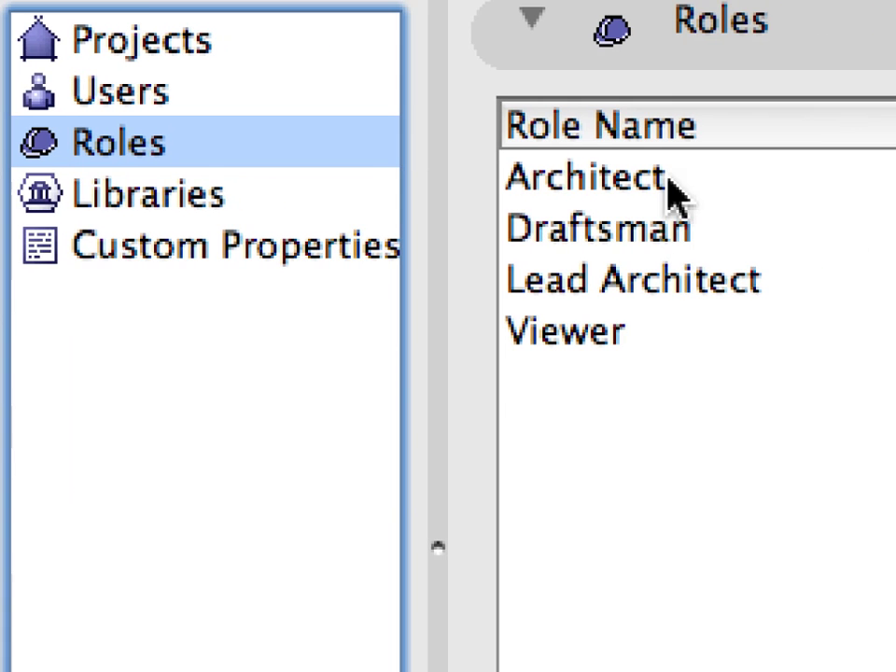
click(667, 191)
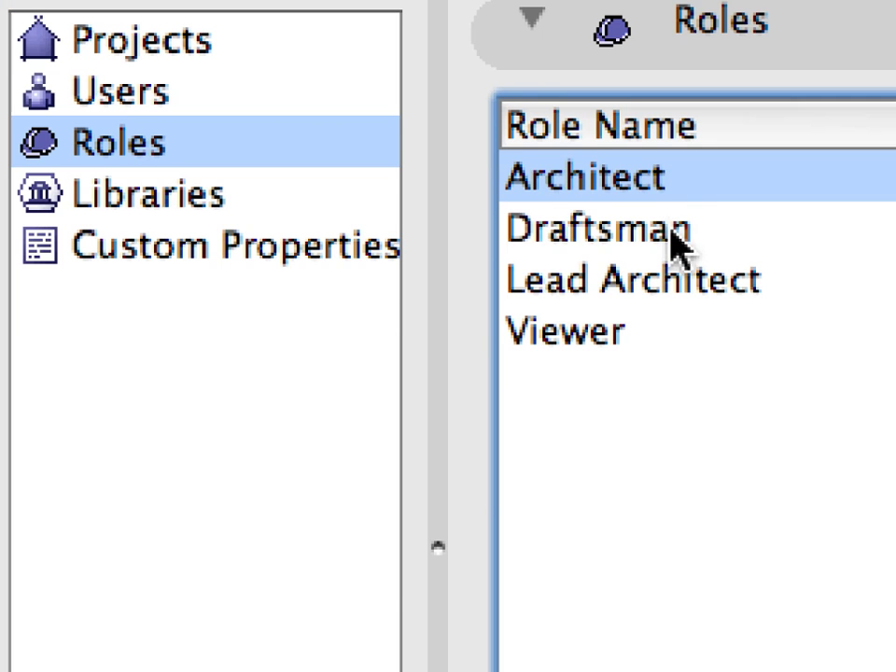
click(670, 233)
click(668, 276)
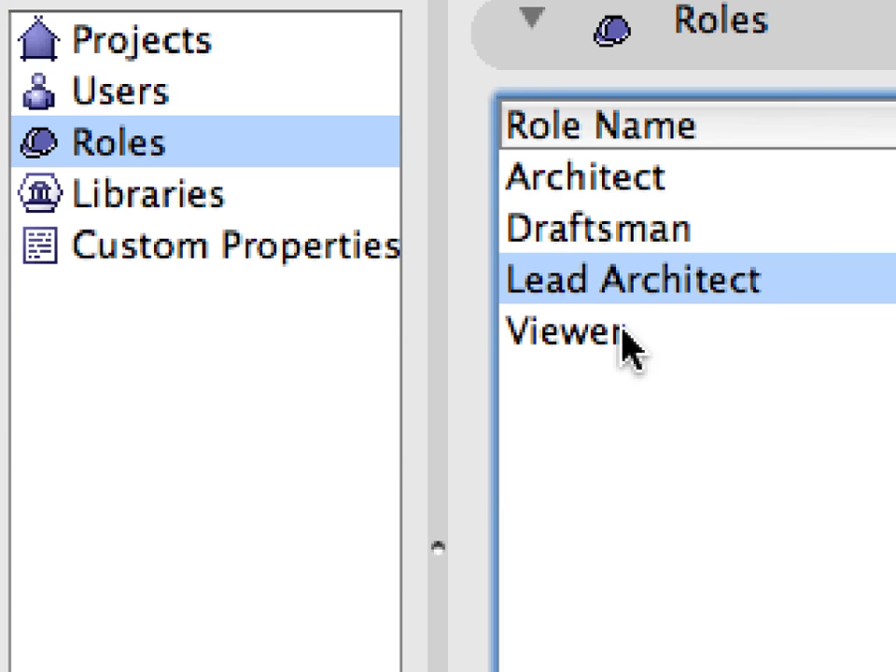
click(621, 336)
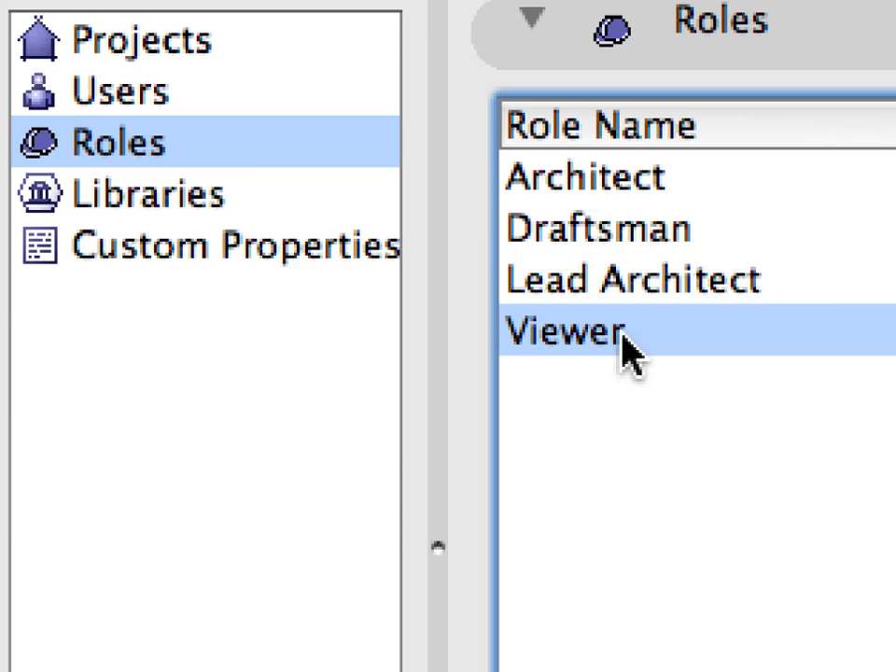
click(821, 294)
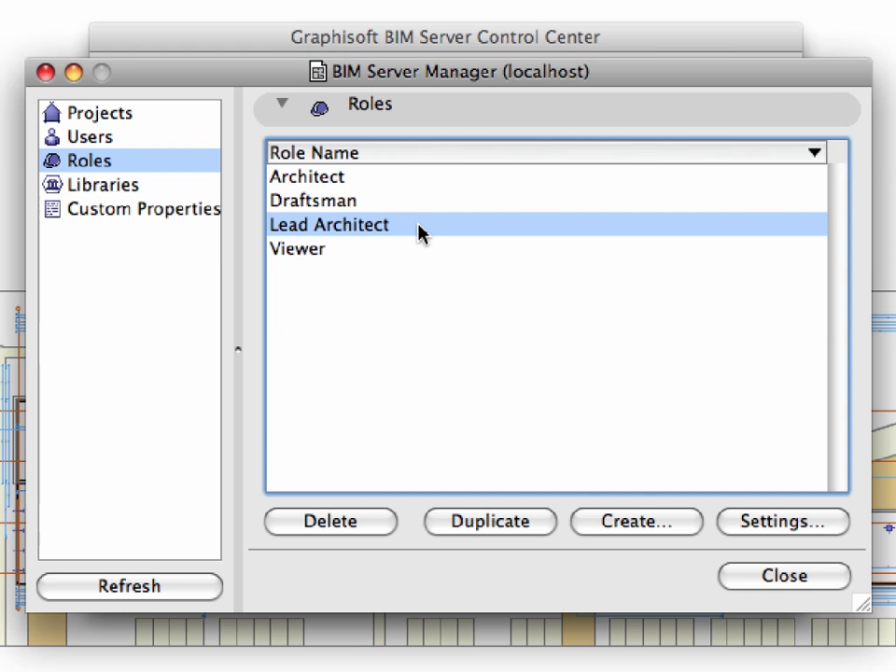
click(418, 183)
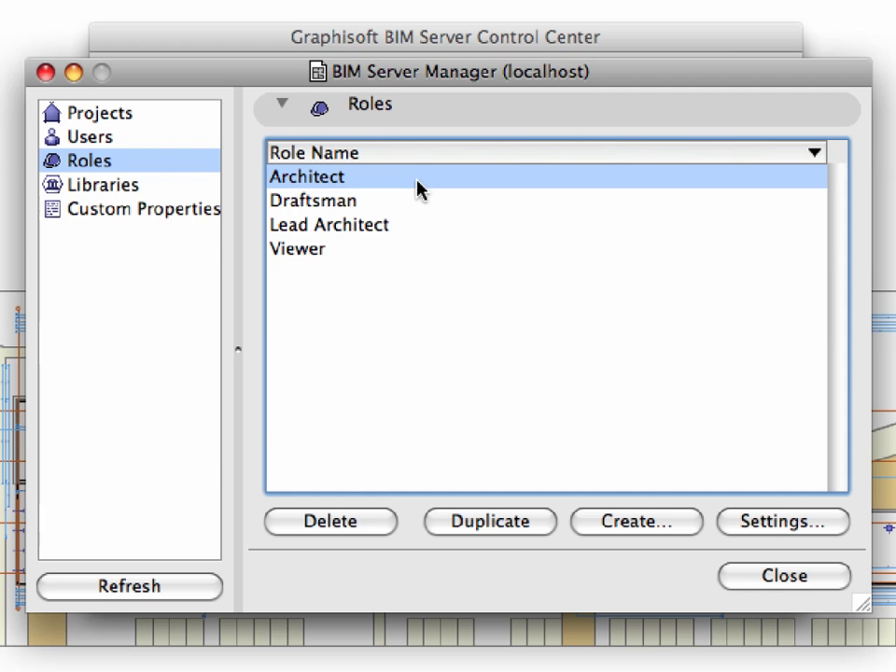
click(417, 210)
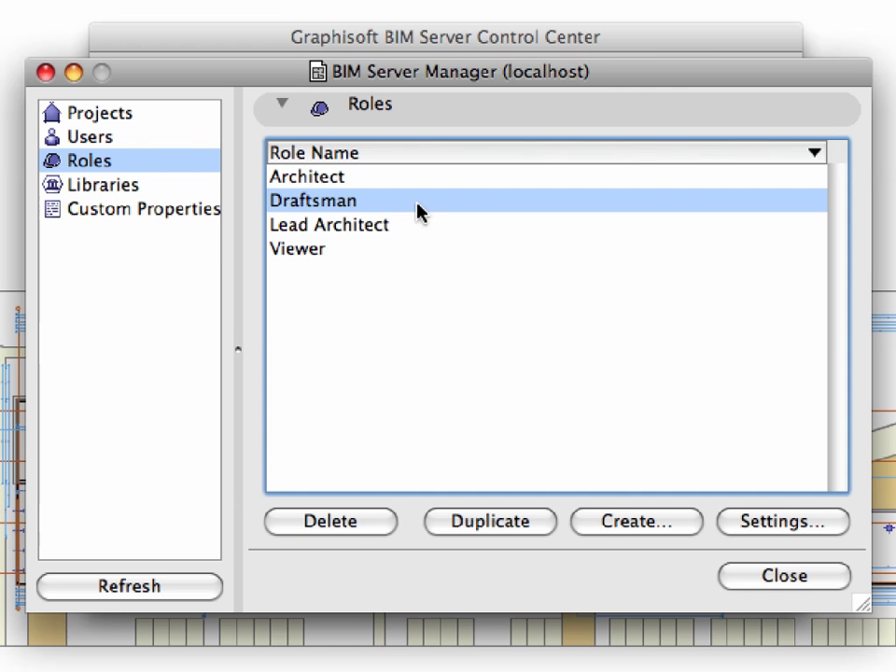
click(420, 250)
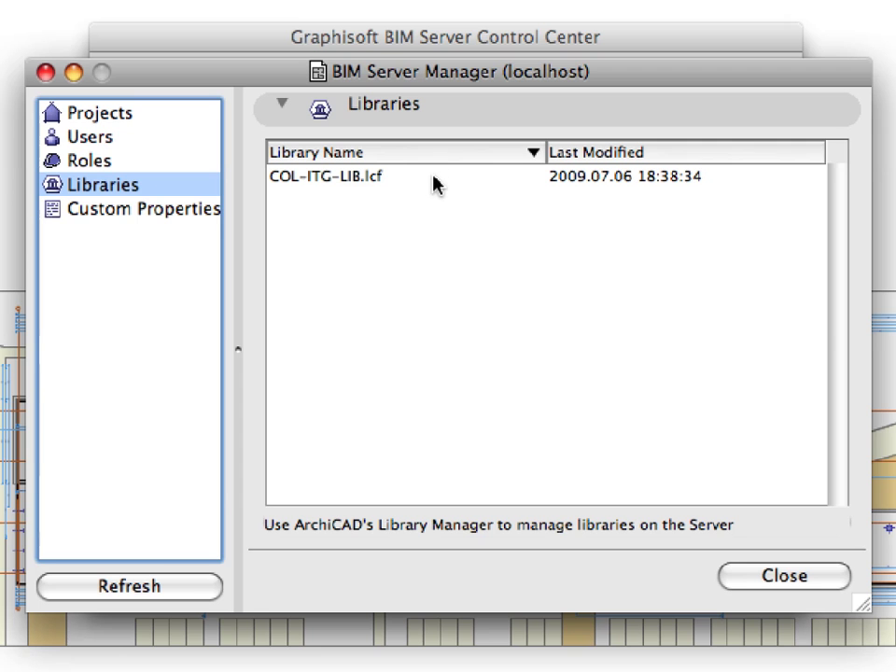
Step: Check the COL-ITG-LIB.lcf library entry and the server's custom properties
click(372, 182)
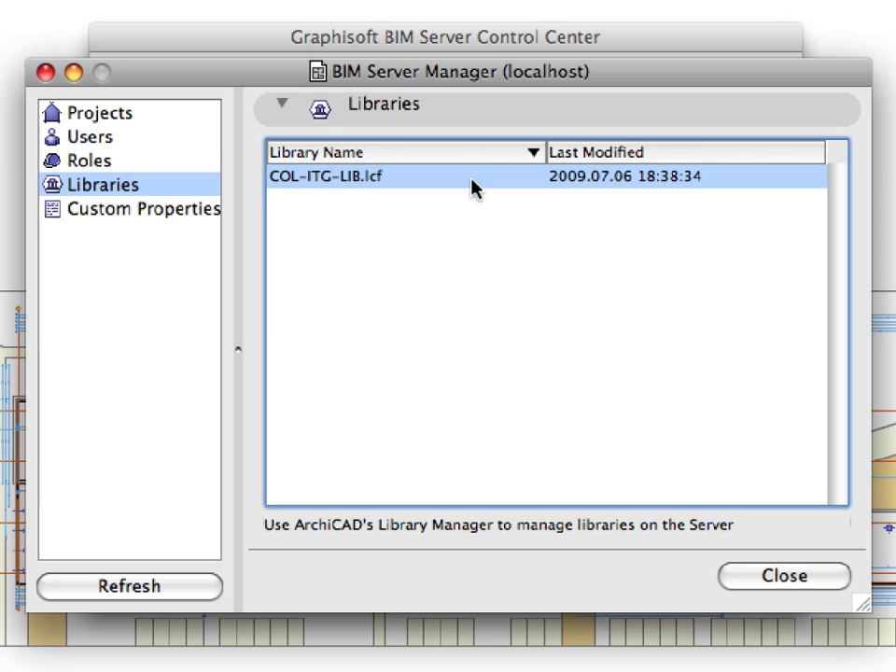
click(166, 213)
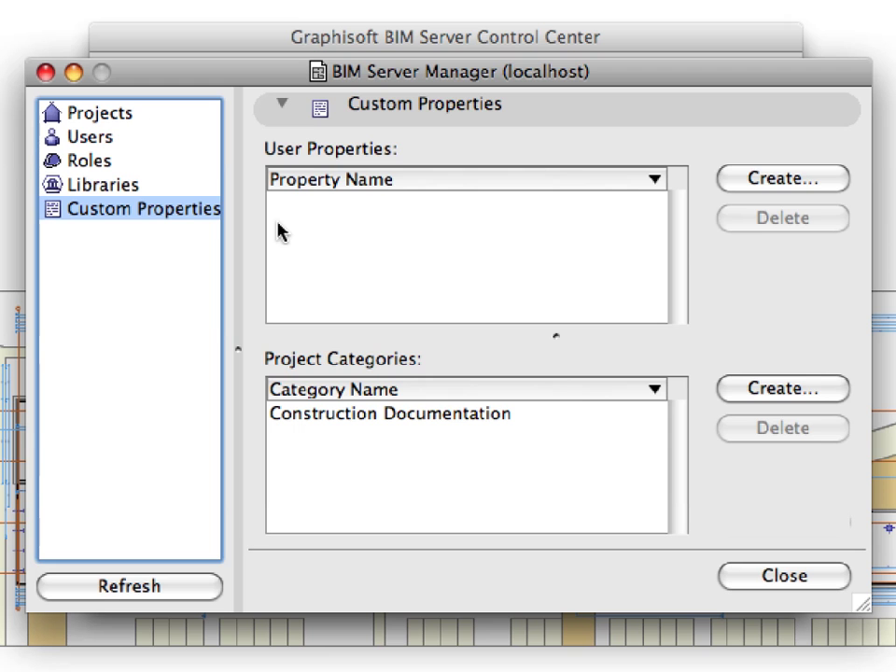
Step: Open the settings of the MS Building-TW project and view its category options, keeping Construction Documentation
click(153, 114)
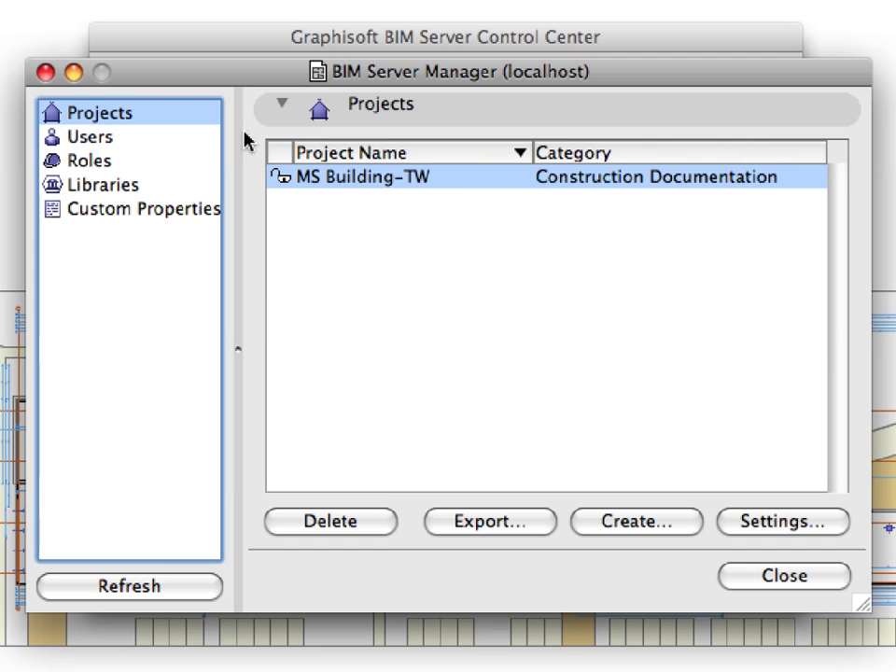
click(448, 181)
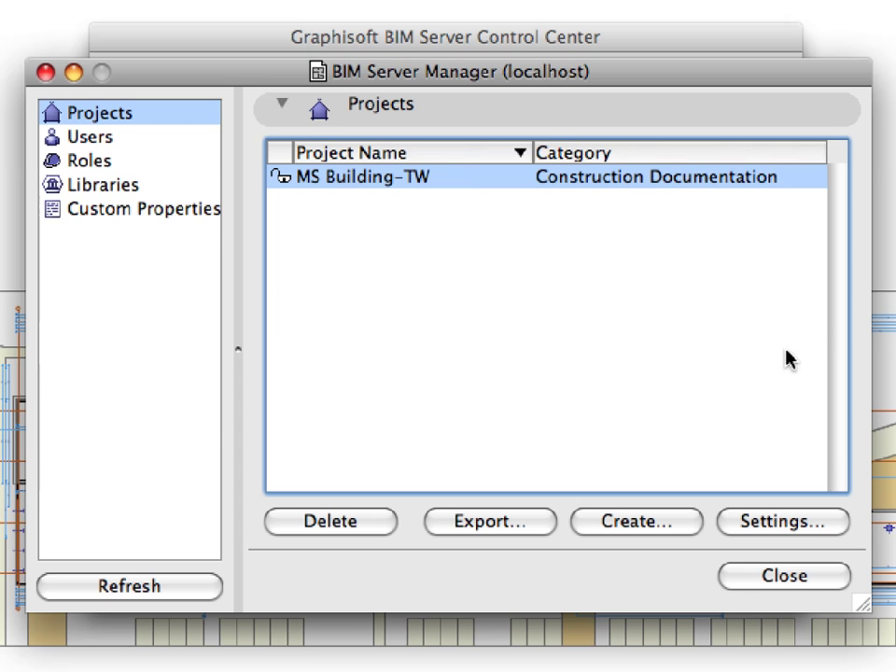
click(835, 525)
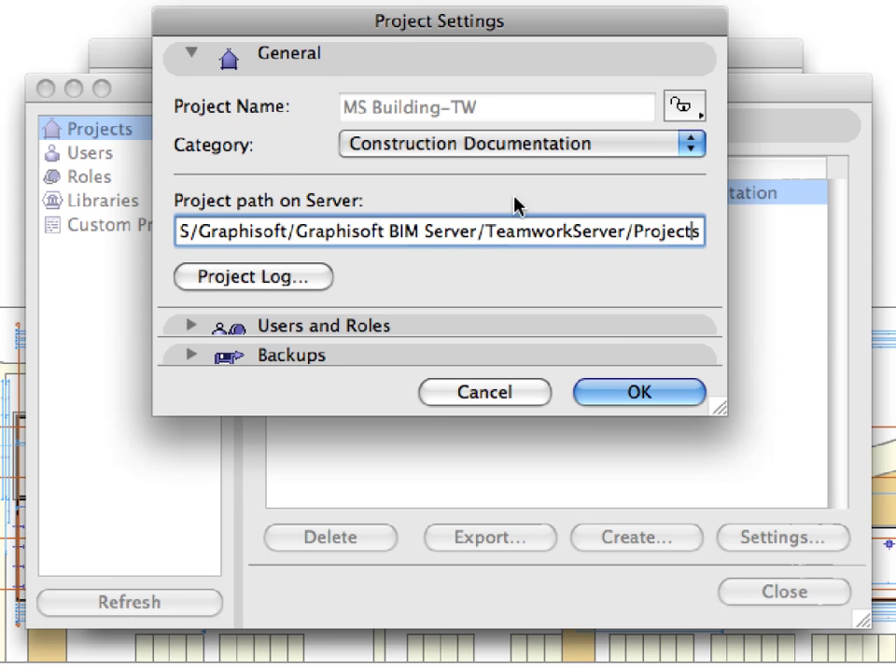
click(691, 145)
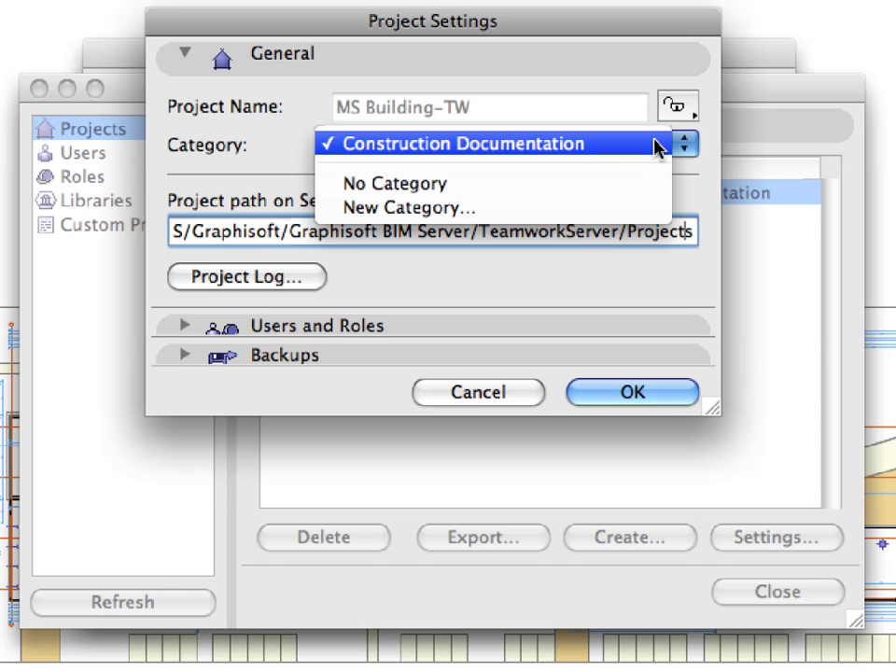
click(657, 146)
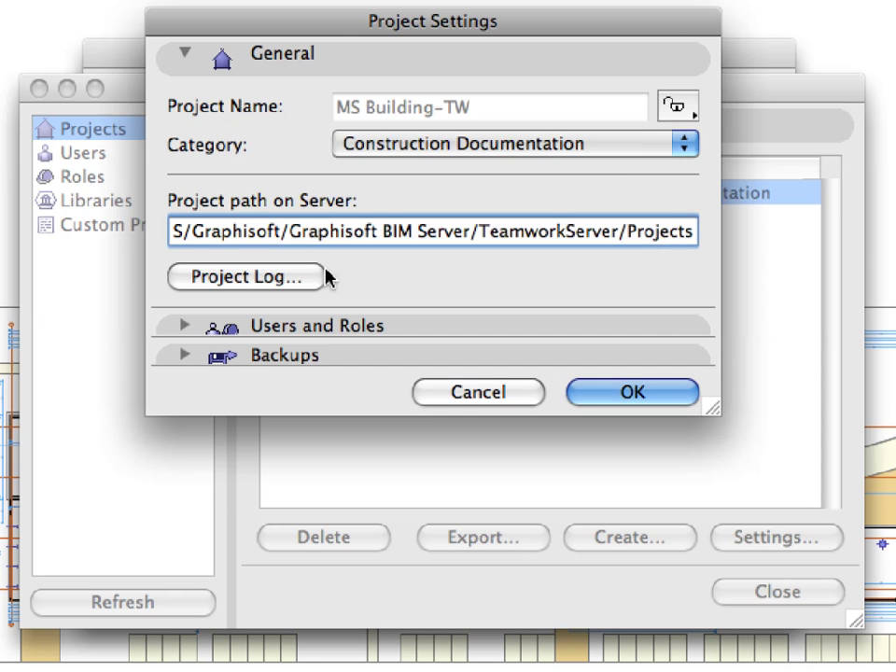
Step: Show the project's users and roles settings and select the Everyone entry
click(364, 66)
click(413, 89)
click(299, 164)
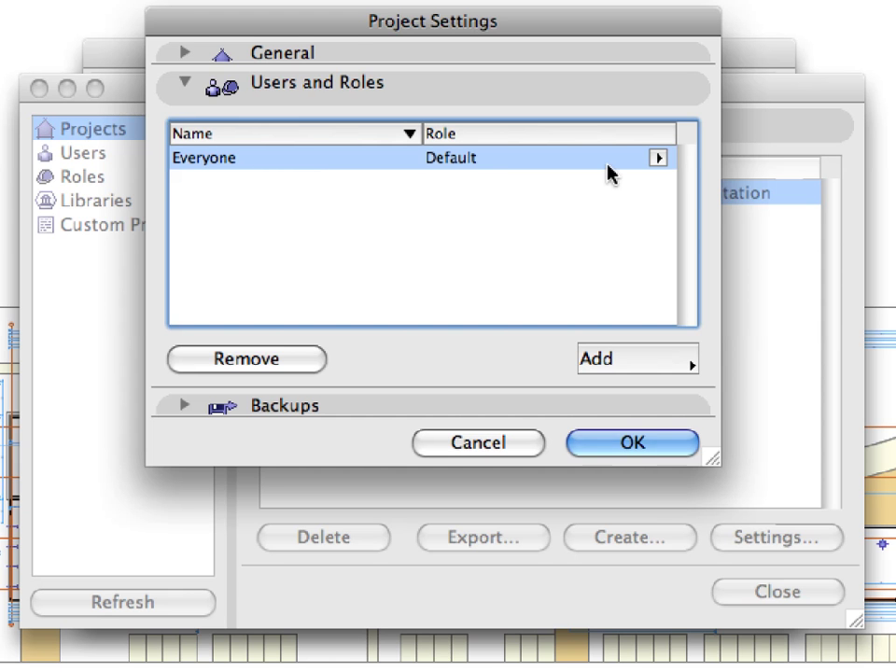
Step: Examine the project's backups and the backup list filter options, and cancel out of the project settings
click(529, 89)
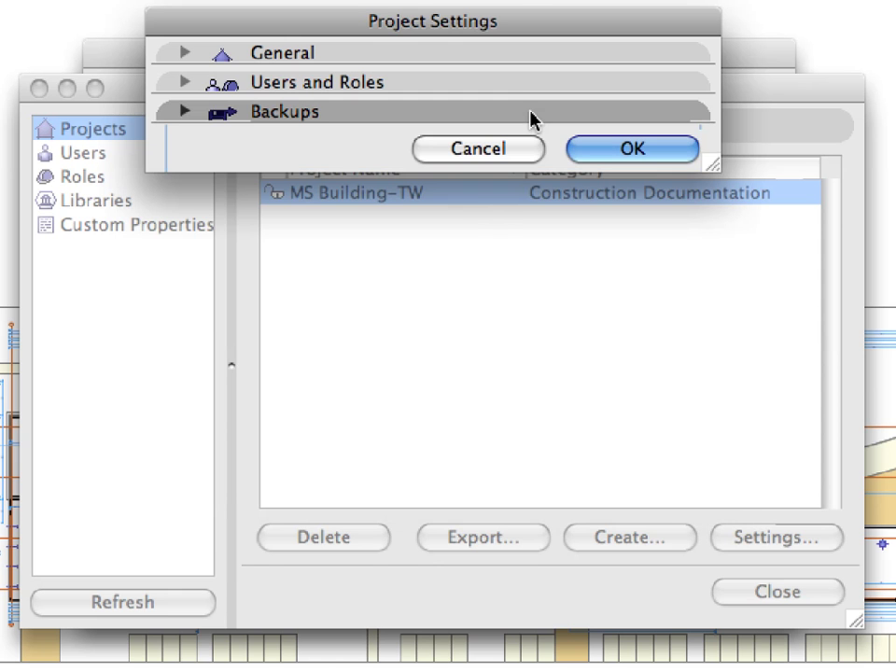
click(529, 116)
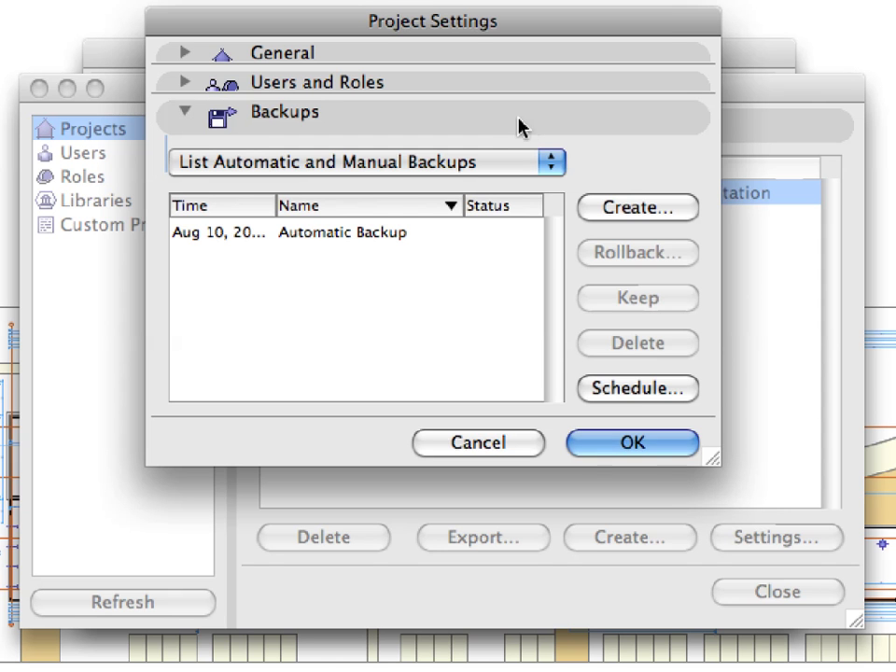
click(550, 163)
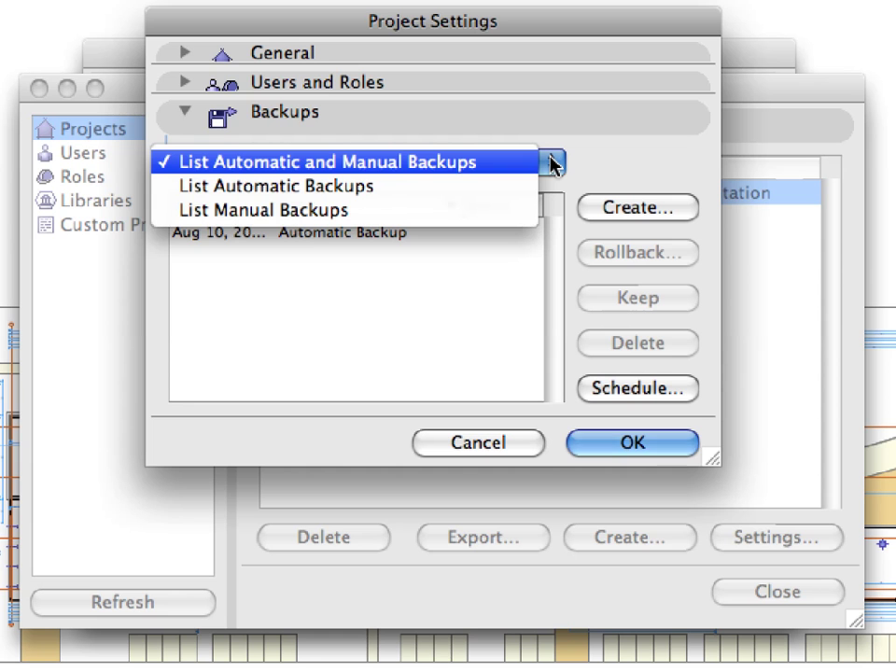
click(557, 165)
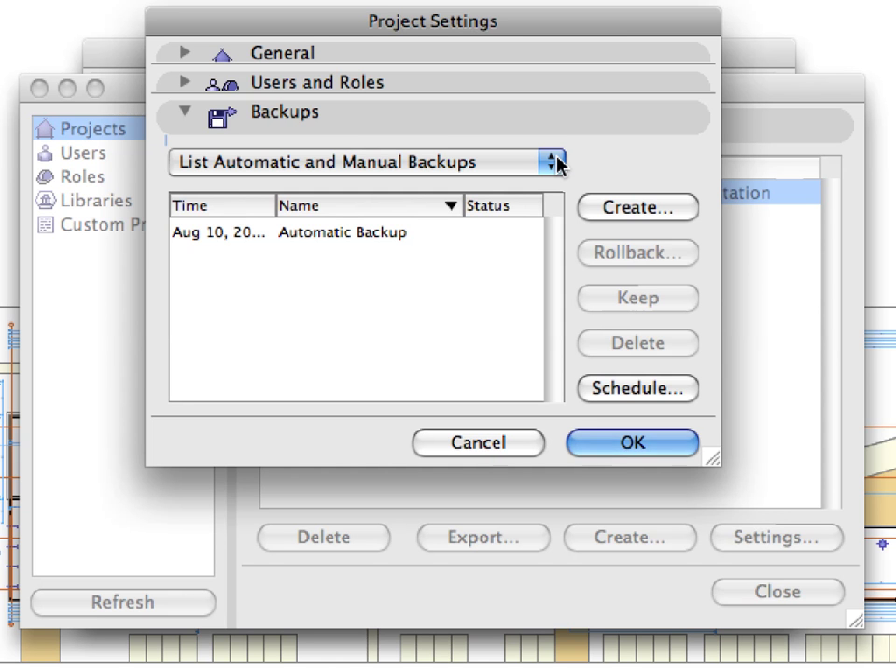
click(523, 446)
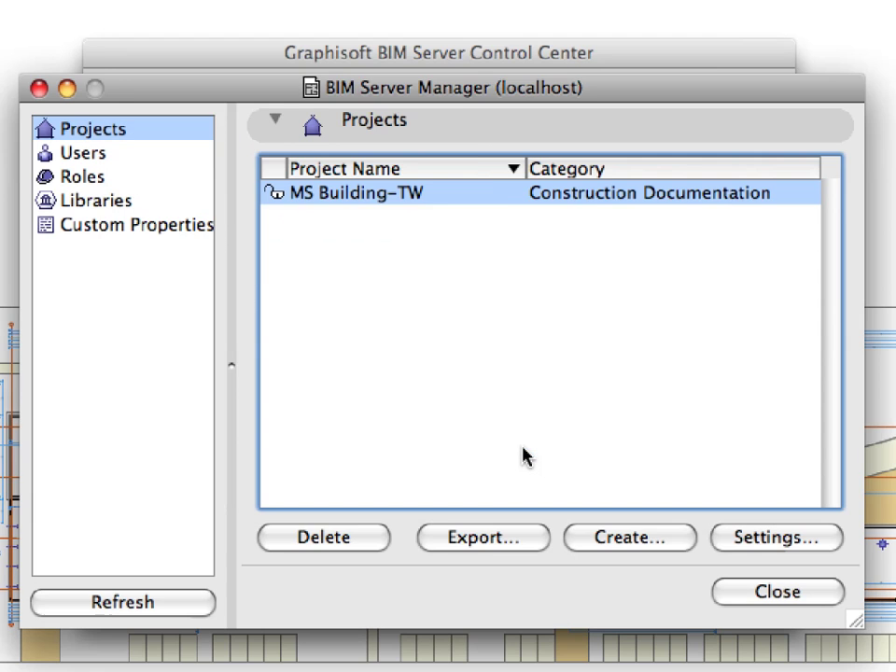
Step: Return to the server's roles and step through the predefined ones down to Viewer
click(116, 178)
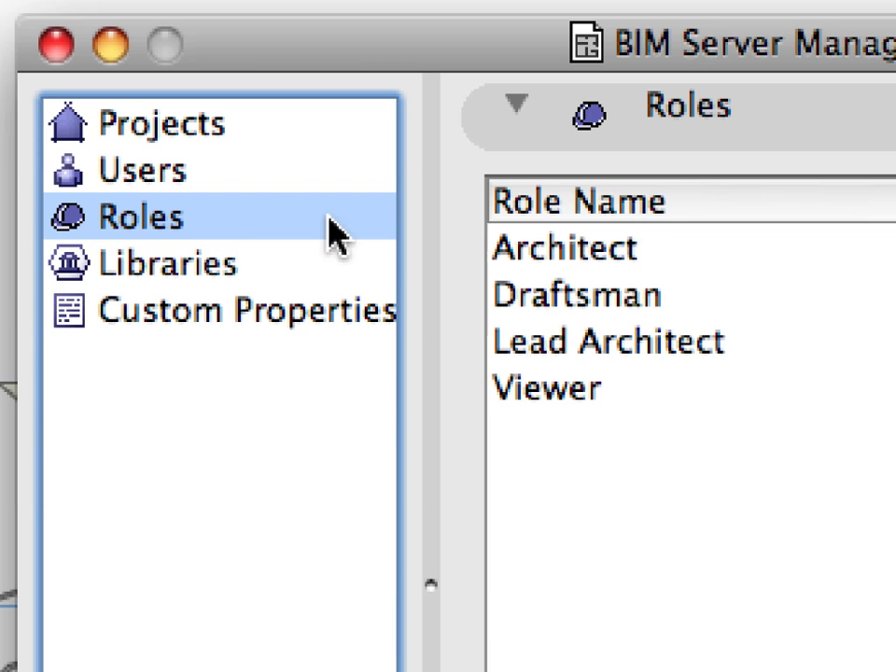
click(669, 261)
click(676, 300)
click(685, 343)
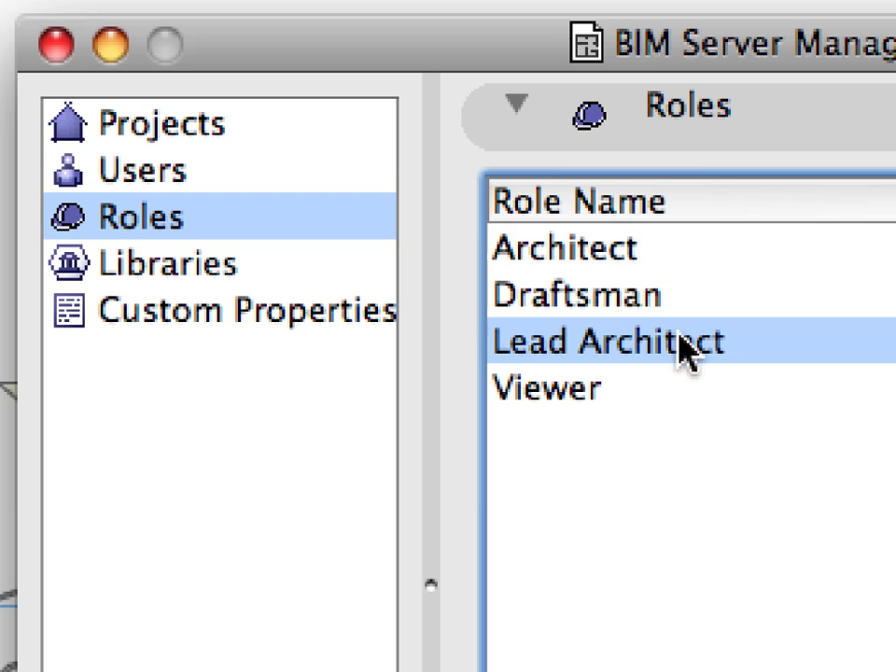
click(686, 397)
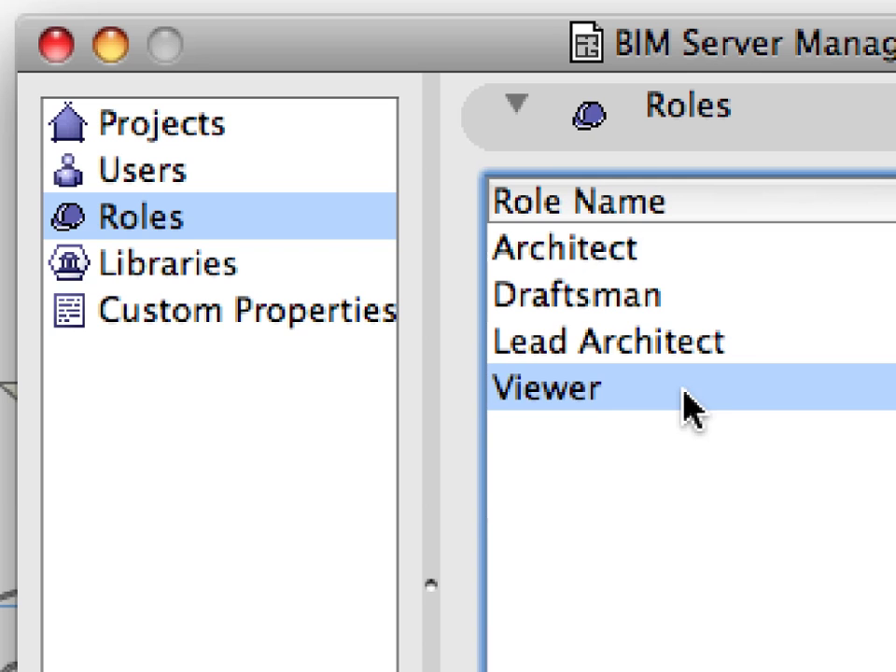
Step: Open the Draftsman role's settings to compare its access rights with those of the other roles
click(689, 299)
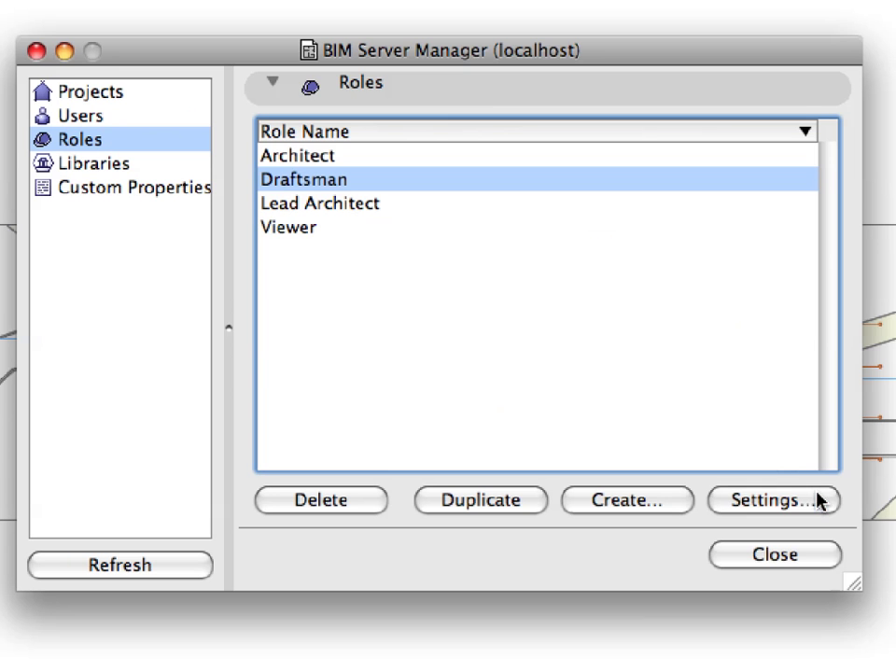
click(817, 501)
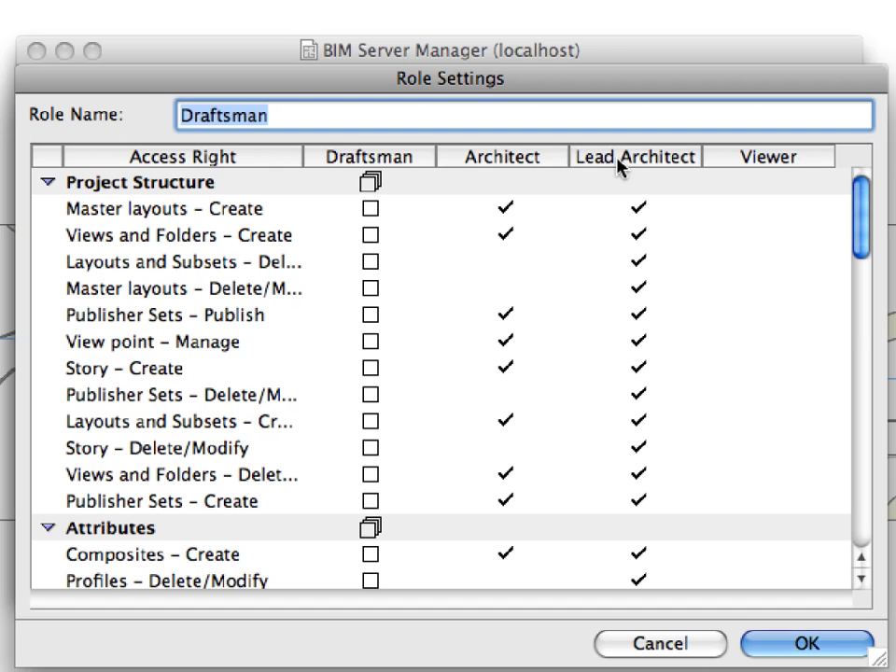
key(Tab)
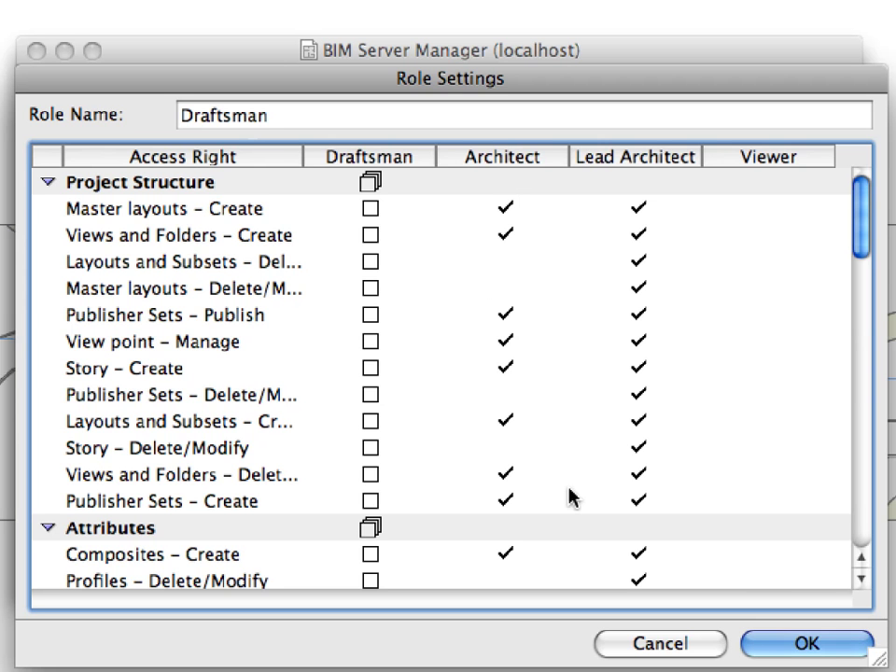
Step: Examine the Draftsman role's access rights from Project Structure through External Content, and close the role settings without changes
click(198, 184)
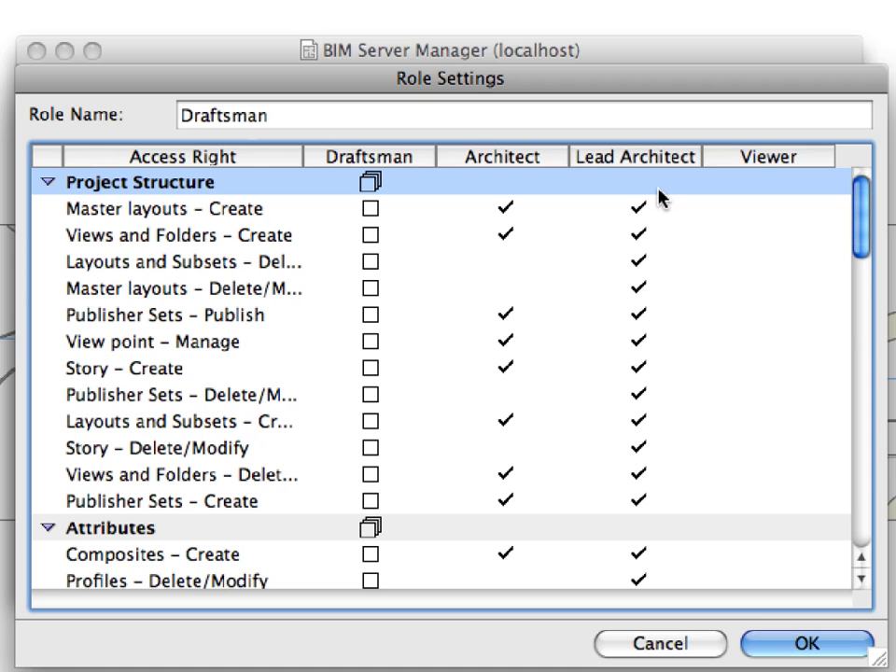
drag(864, 235, 863, 302)
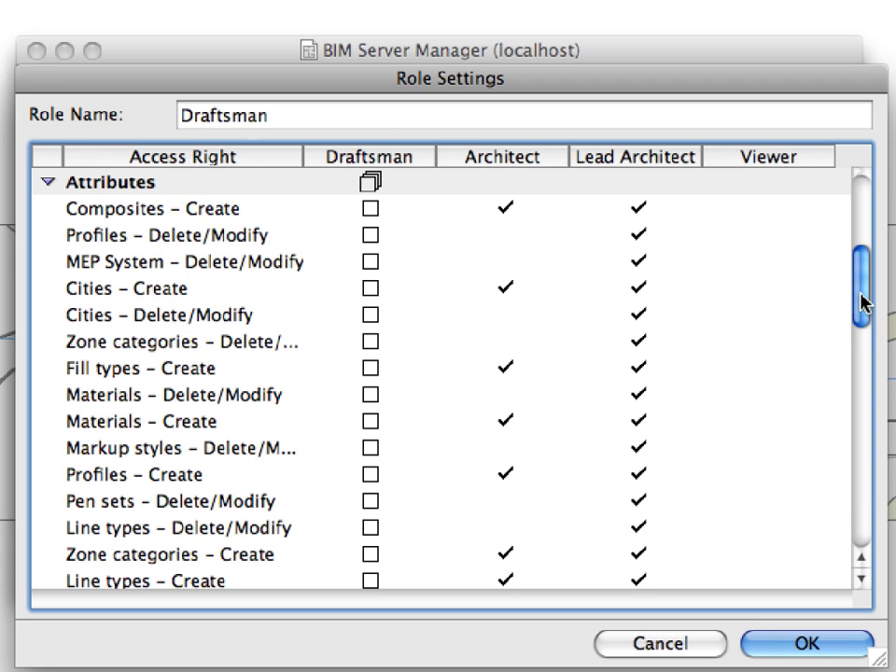
drag(864, 303, 864, 425)
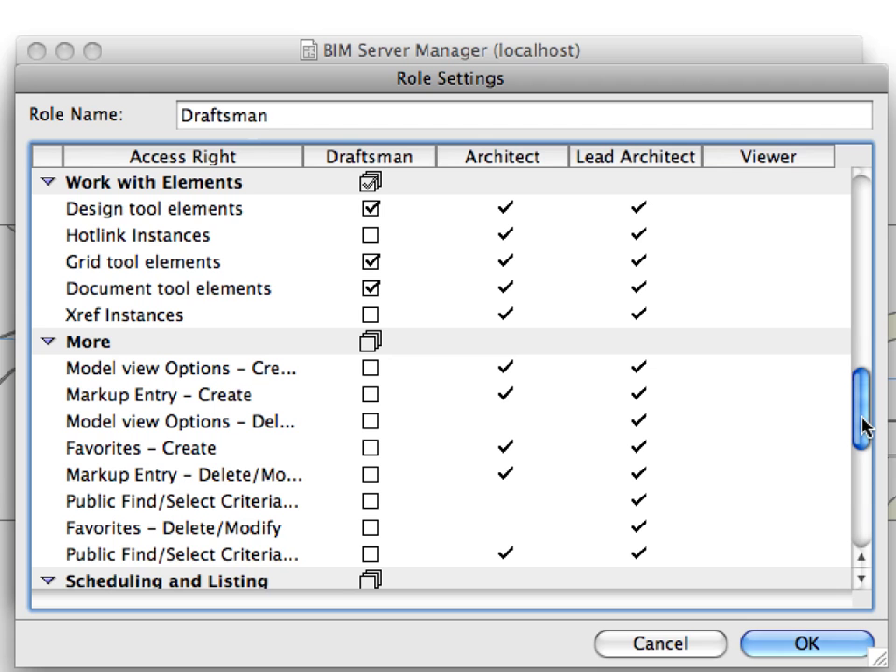
drag(863, 420, 868, 538)
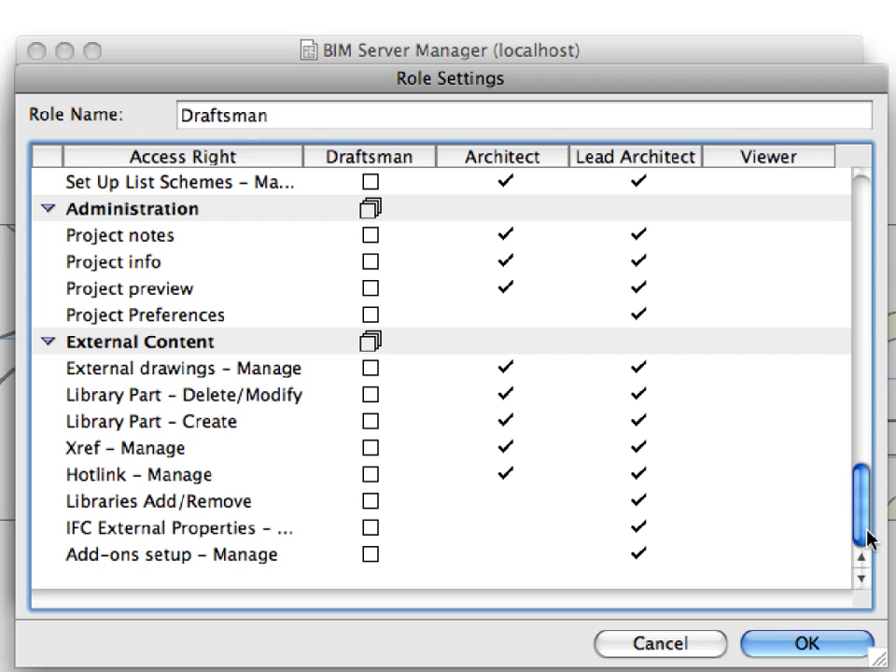
click(719, 652)
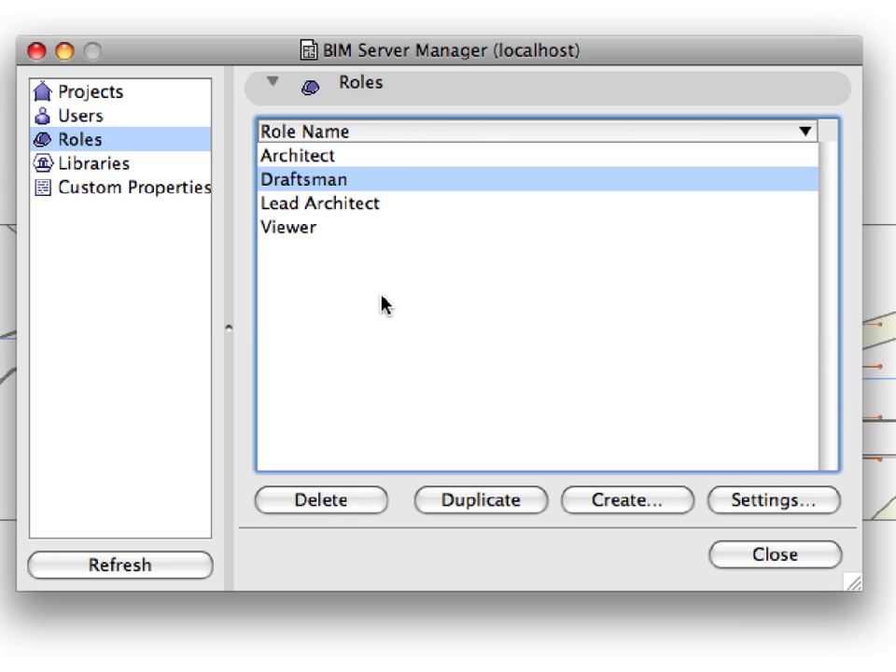
Step: Delete the Draftsman role from the server and duplicate the Lead Architect role
click(375, 507)
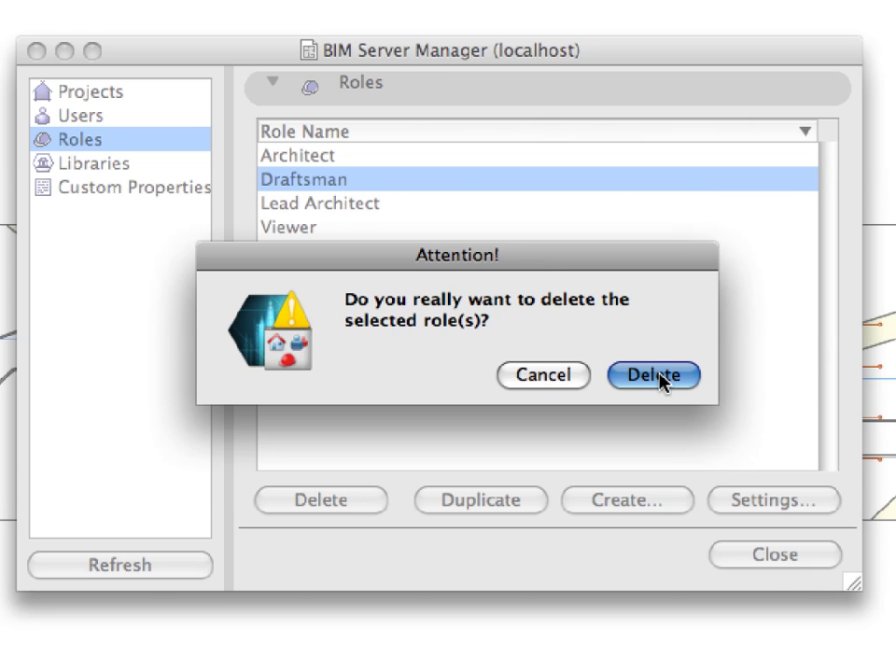
click(654, 375)
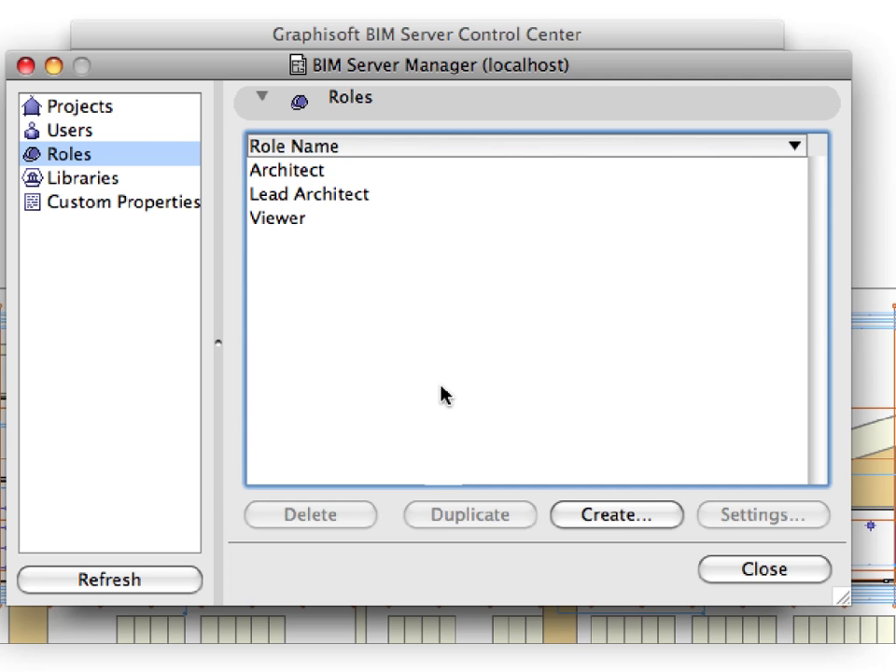
click(333, 207)
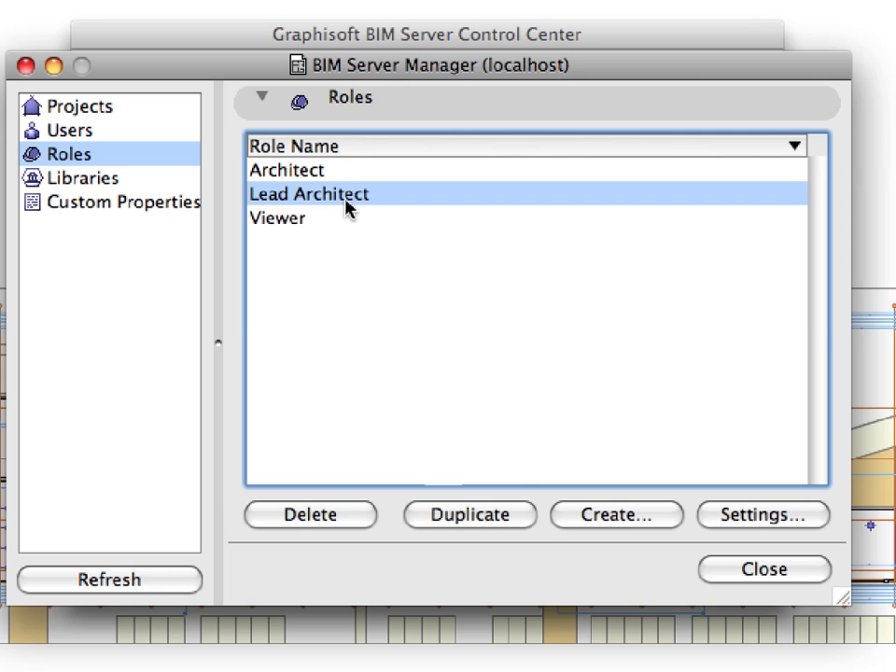
click(523, 529)
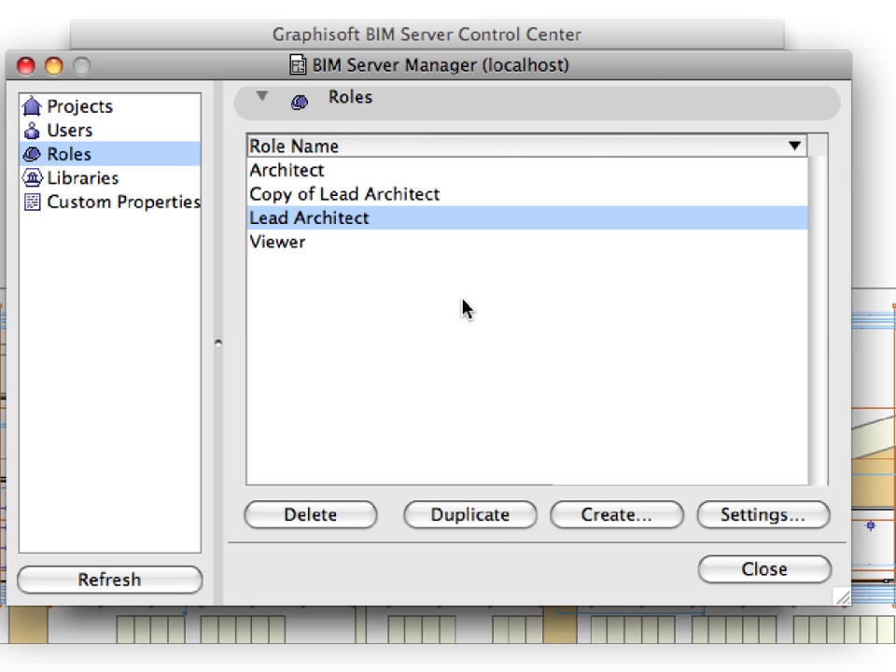
Step: Rename the duplicated Lead Architect role as Draftsman and widen its access rights column to fit the full heading
click(403, 195)
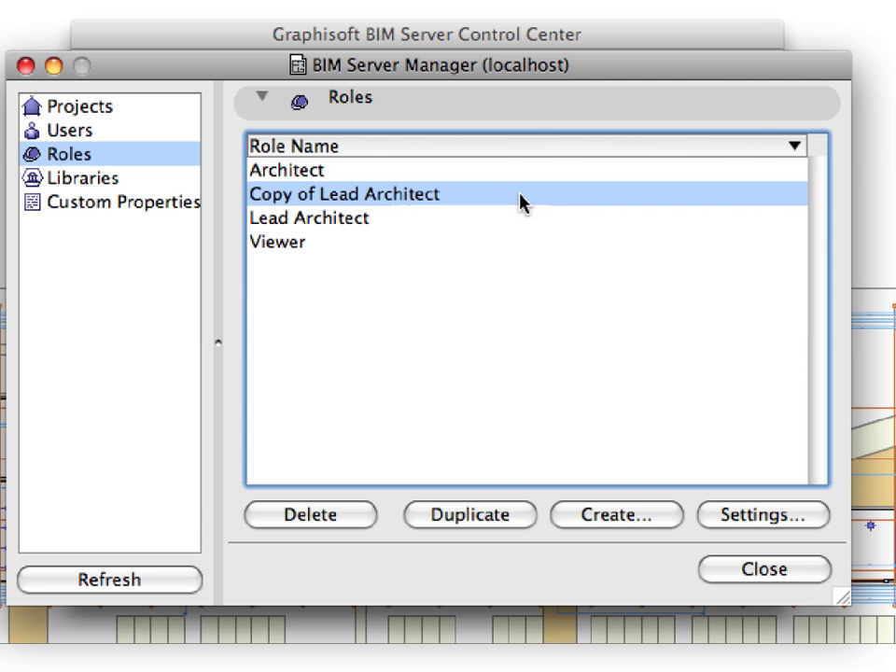
click(784, 514)
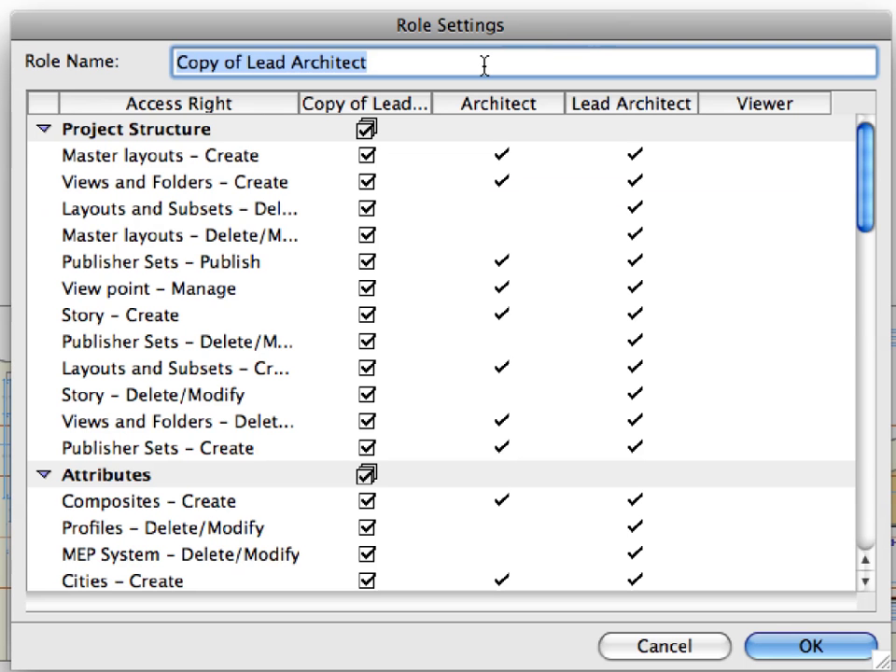
text(Draftsman)
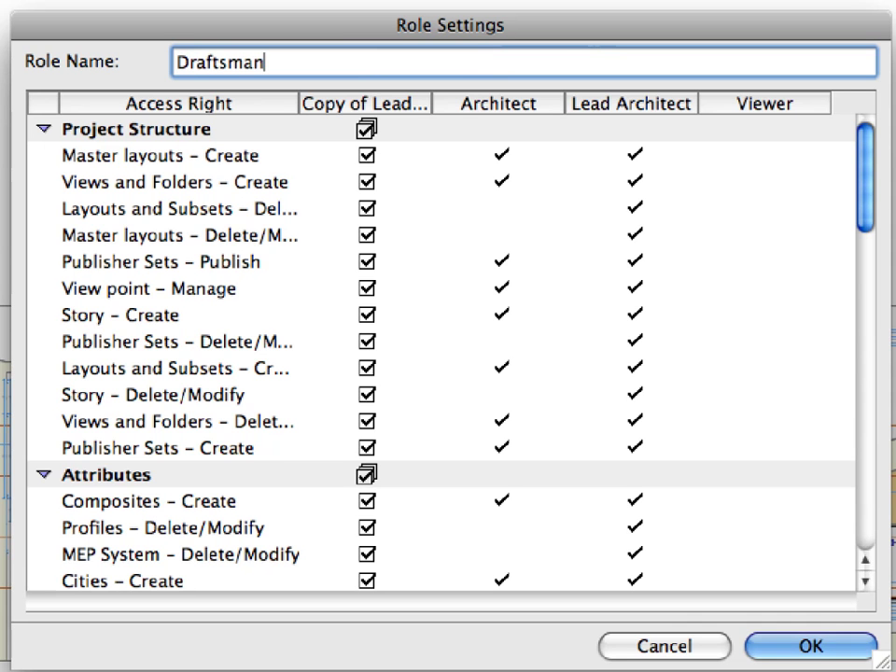
click(429, 108)
drag(429, 108, 512, 109)
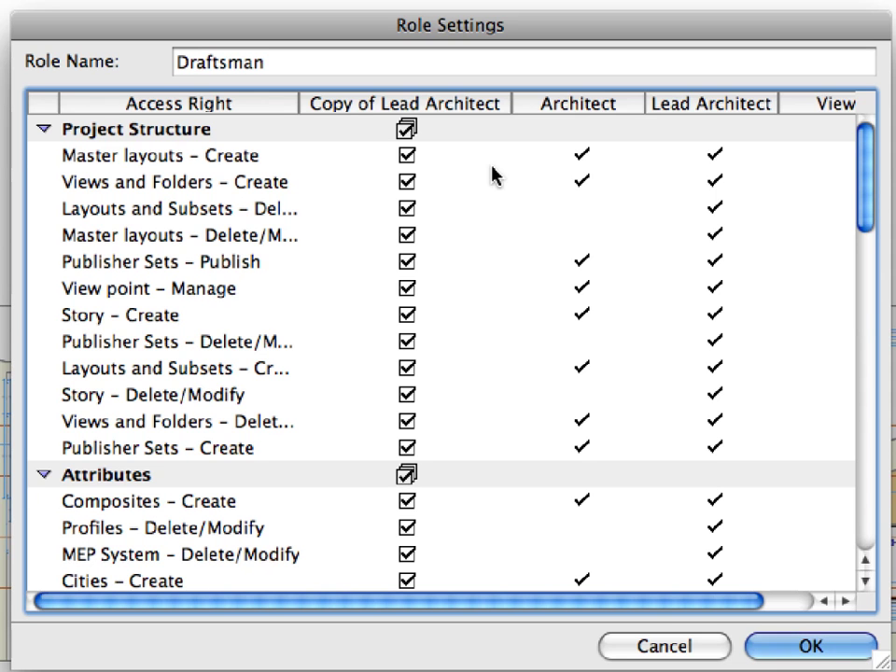
Step: Revoke the Story – Create and Story – Delete/Modify rights under Project Structure for the duplicated role
click(407, 316)
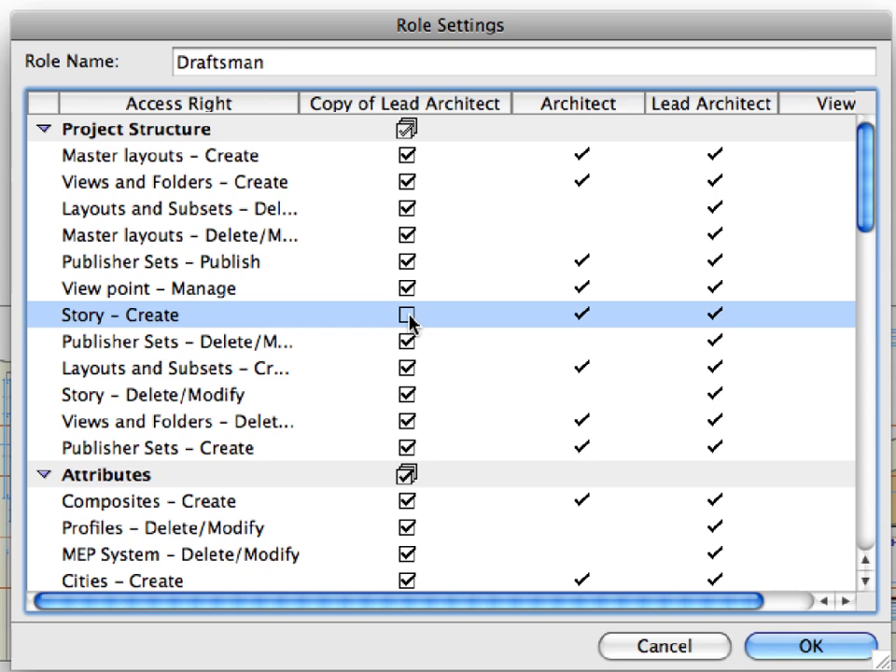
click(407, 395)
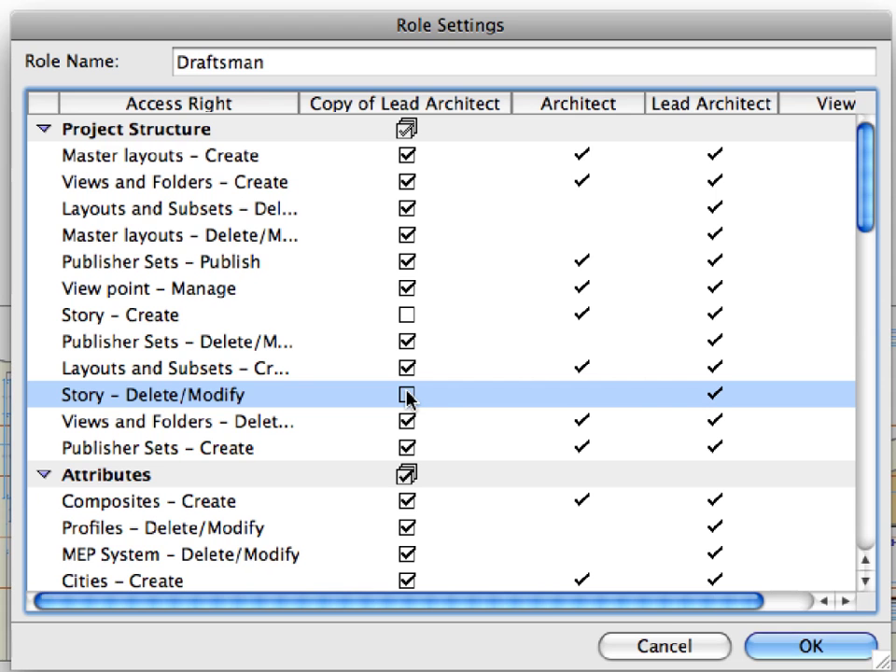
click(177, 324)
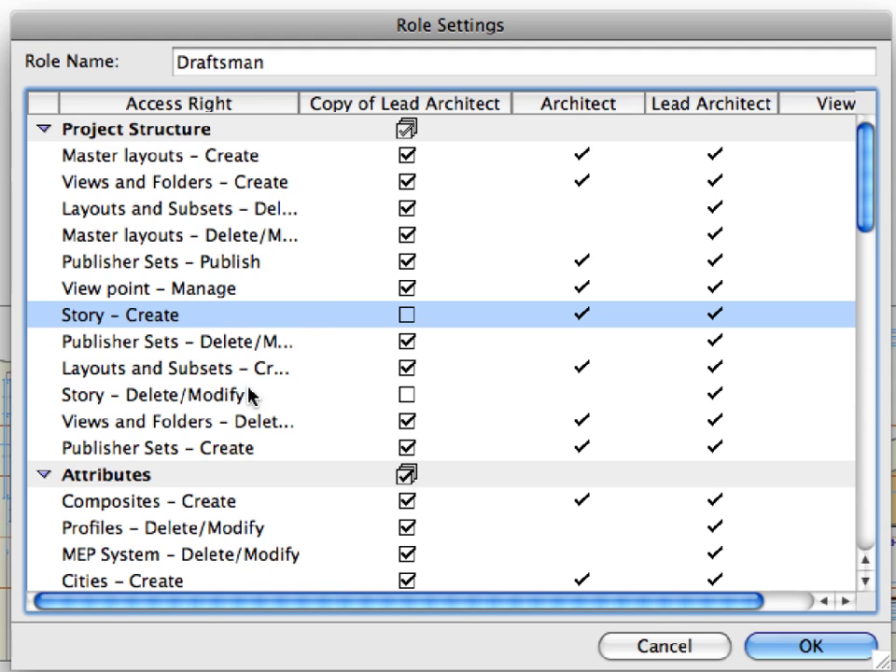
click(220, 399)
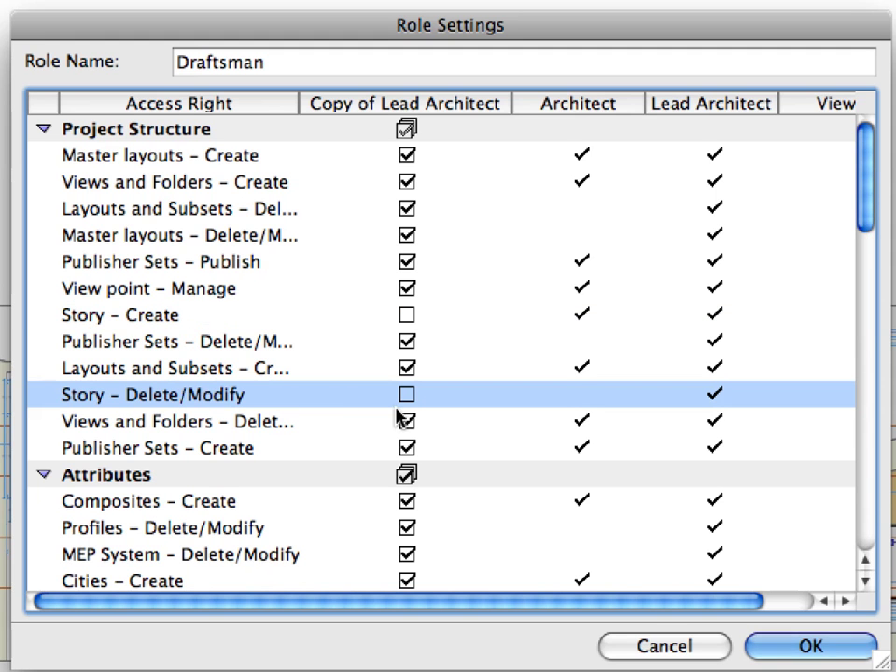
Step: Revoke the create and delete rights for Model view Options in the role's More group
scroll(395, 415, down, 5)
scroll(395, 415, down, 8)
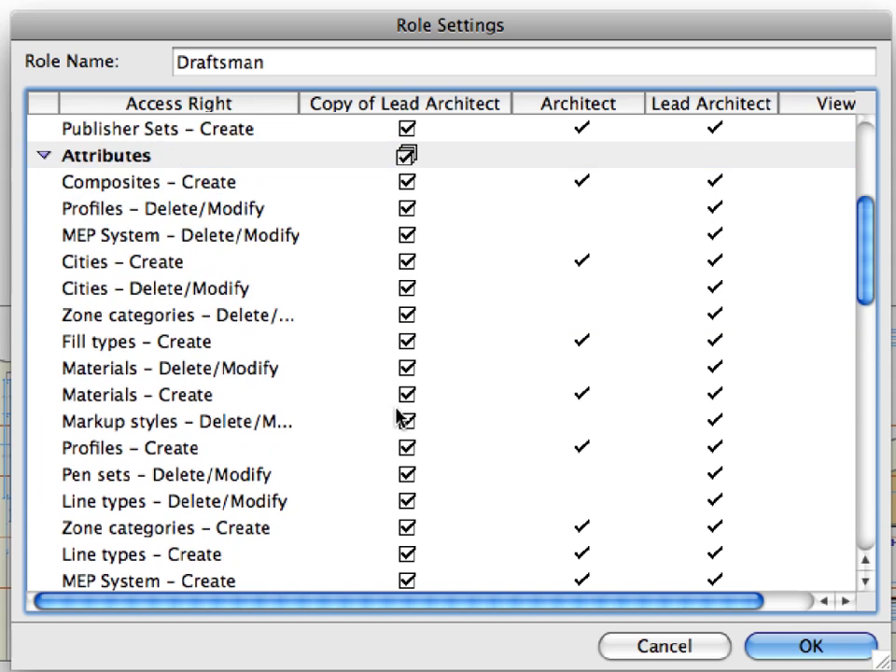
scroll(396, 415, down, 10)
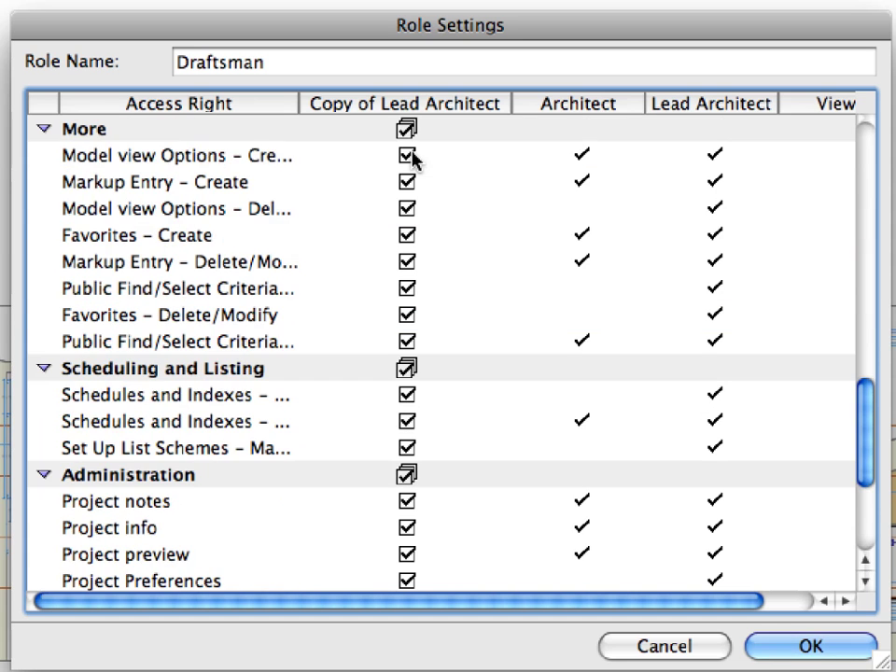
click(407, 155)
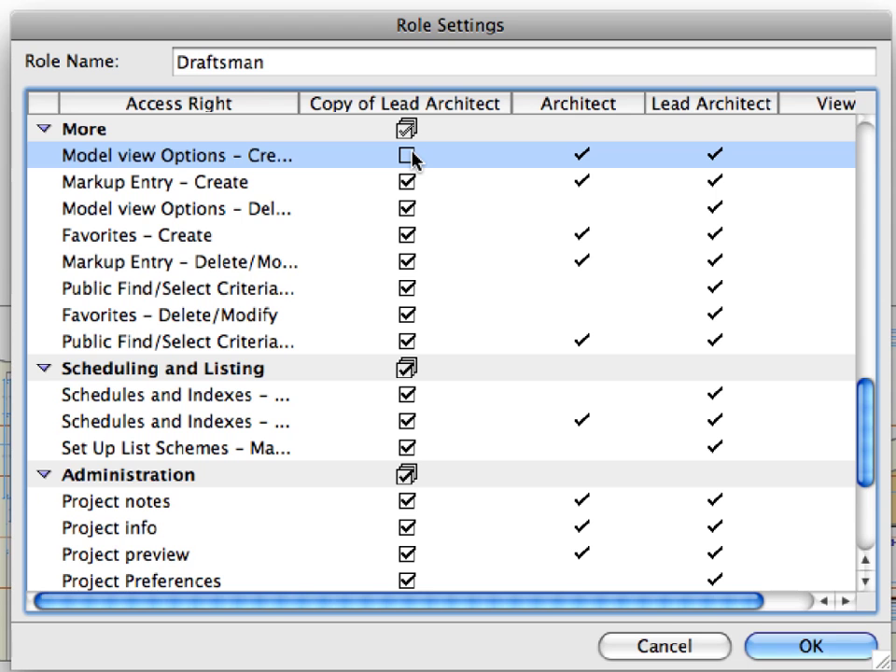
click(406, 208)
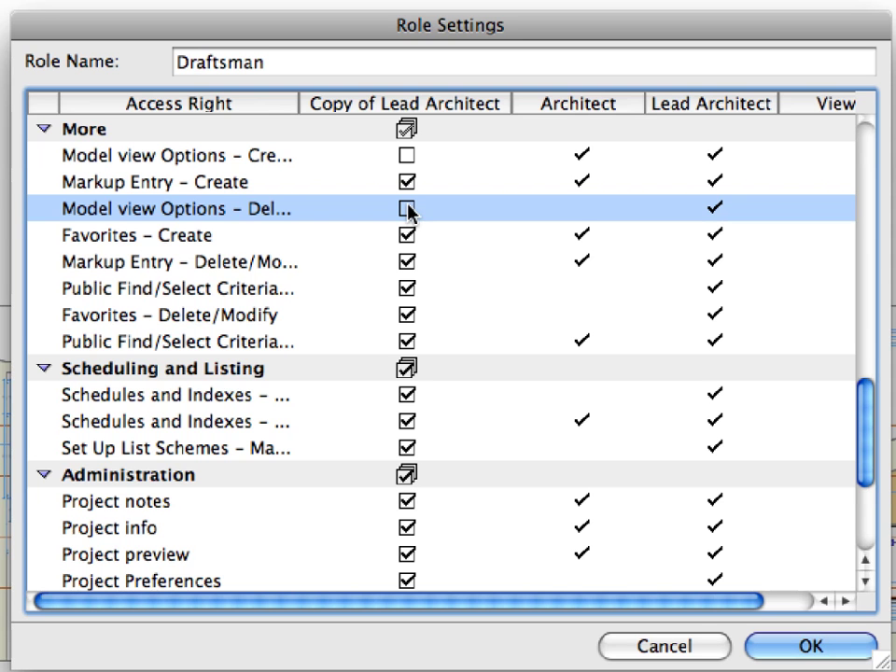
Step: Revoke all Administration rights and the Libraries Add/Remove right, and save the role with the changes applied at next join
scroll(408, 211, down, 10)
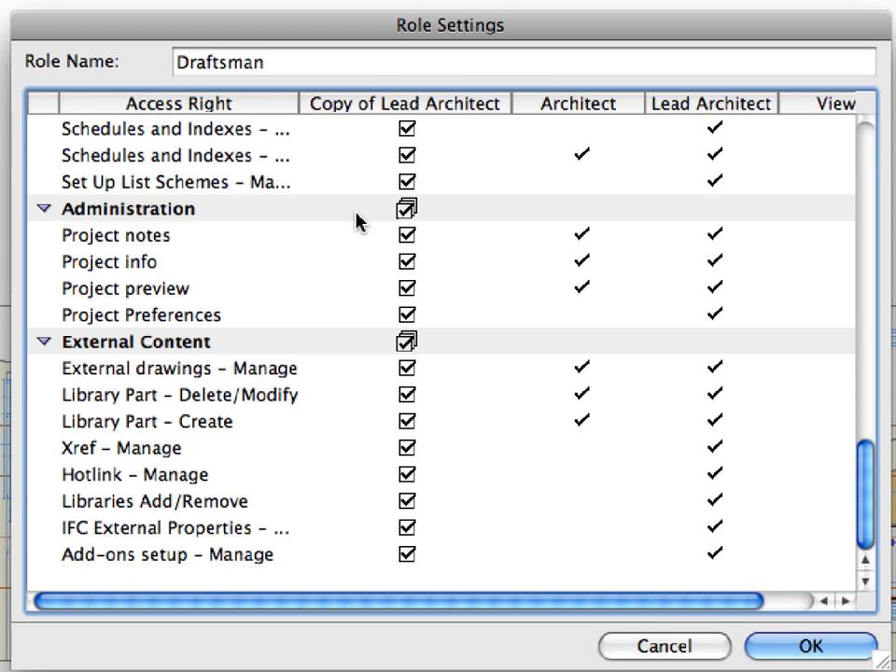
click(410, 211)
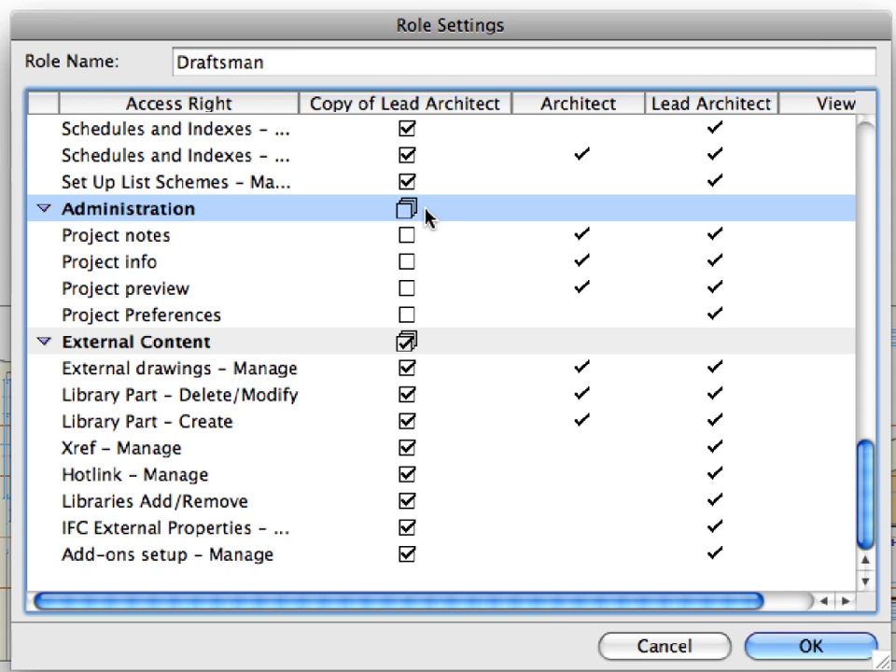
click(408, 502)
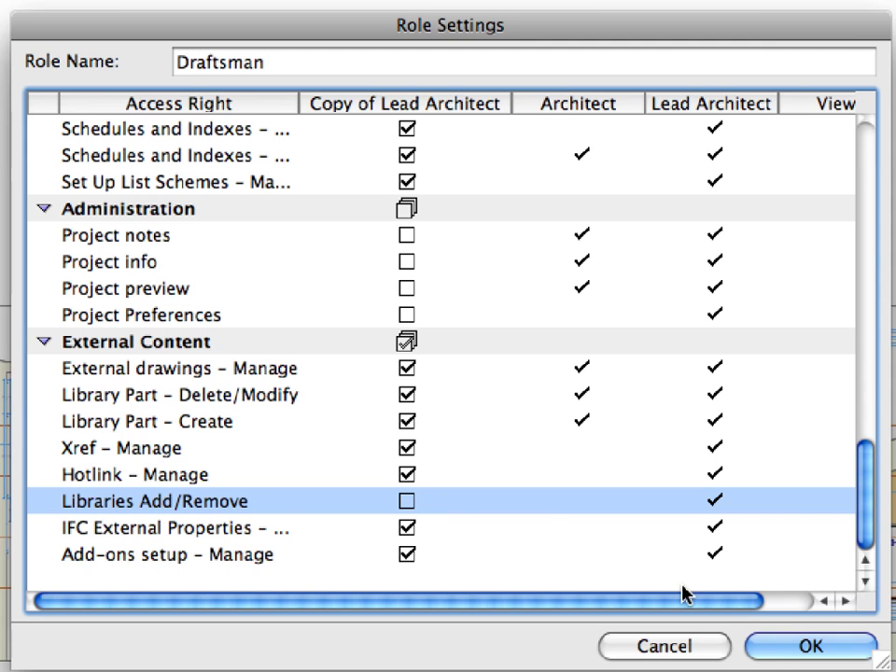
click(782, 647)
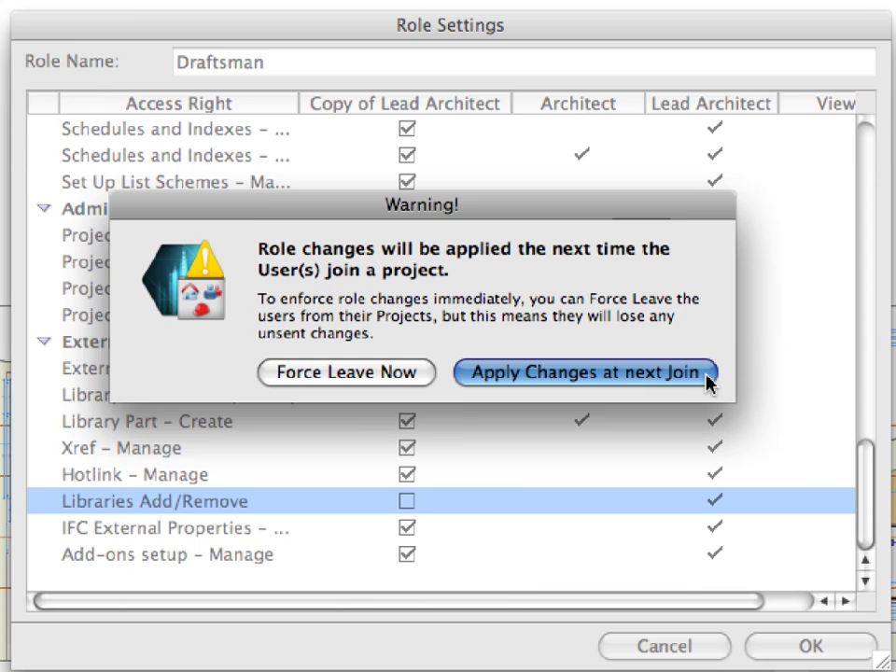
click(706, 373)
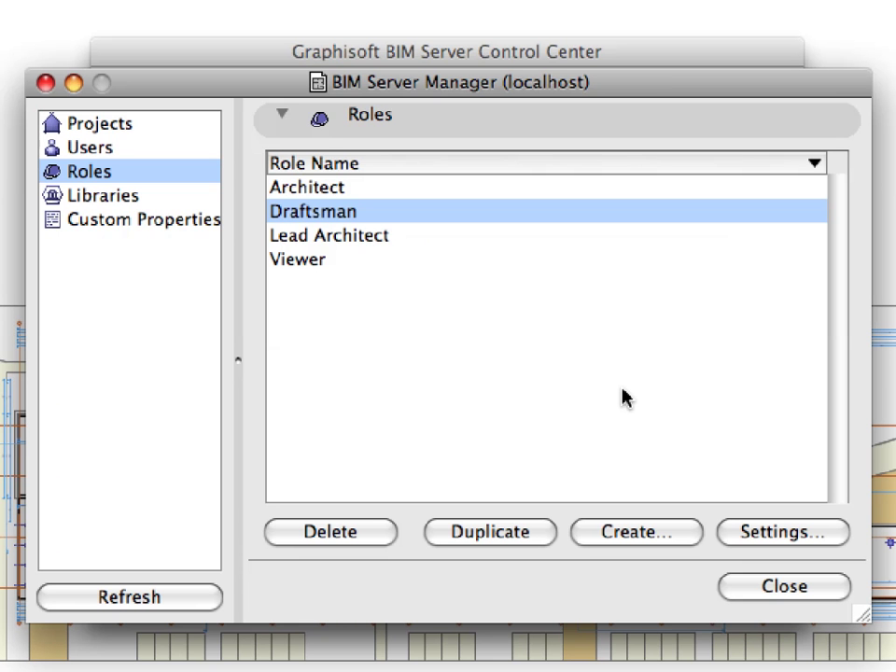